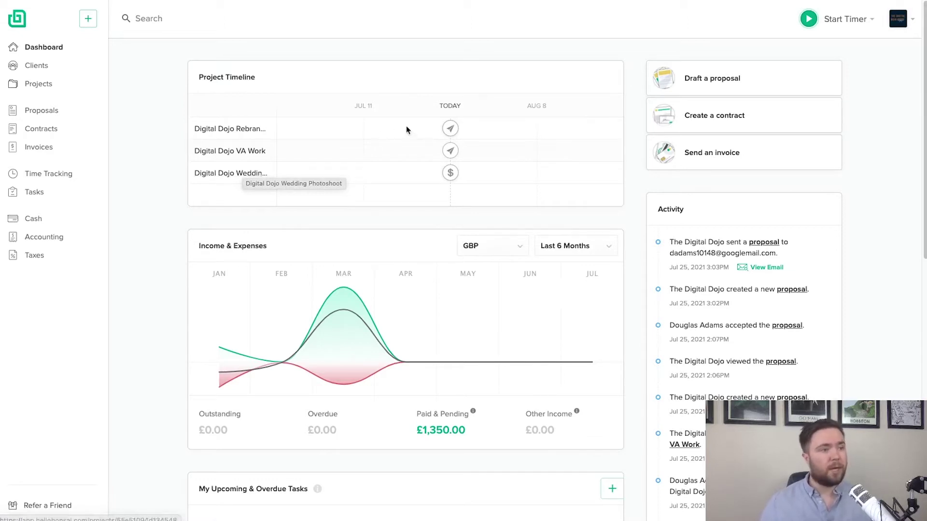
- From the Projects list, set the Rebranding project's start date to 27 July 2021
mouse_move(452, 130)
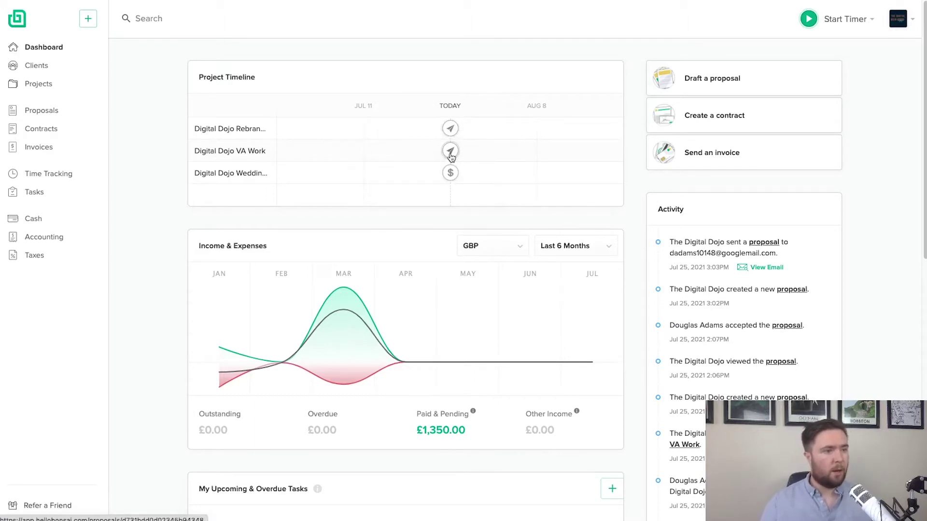
mouse_move(458, 149)
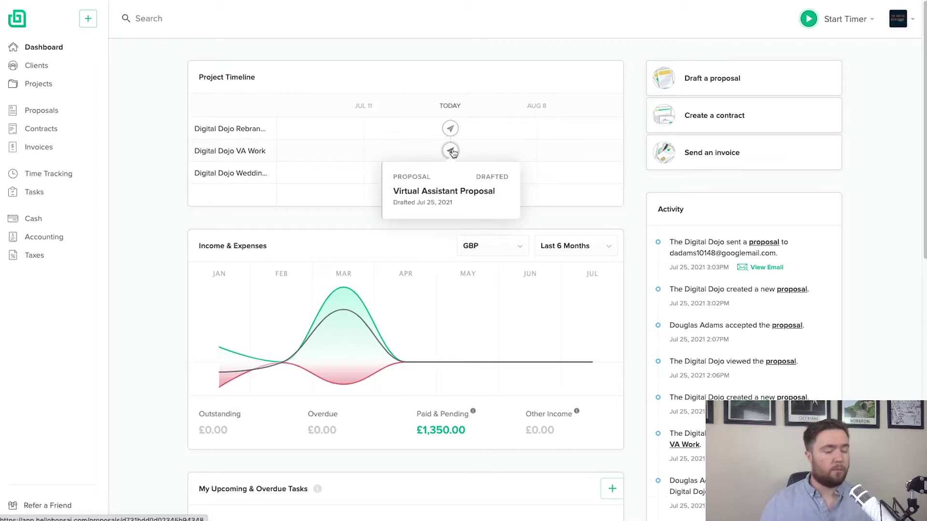
mouse_move(451, 174)
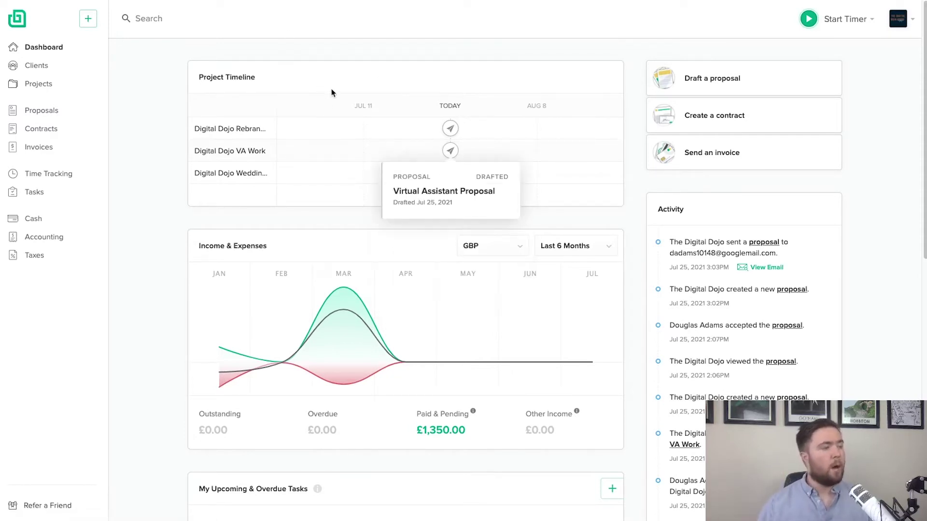
left_click(38, 85)
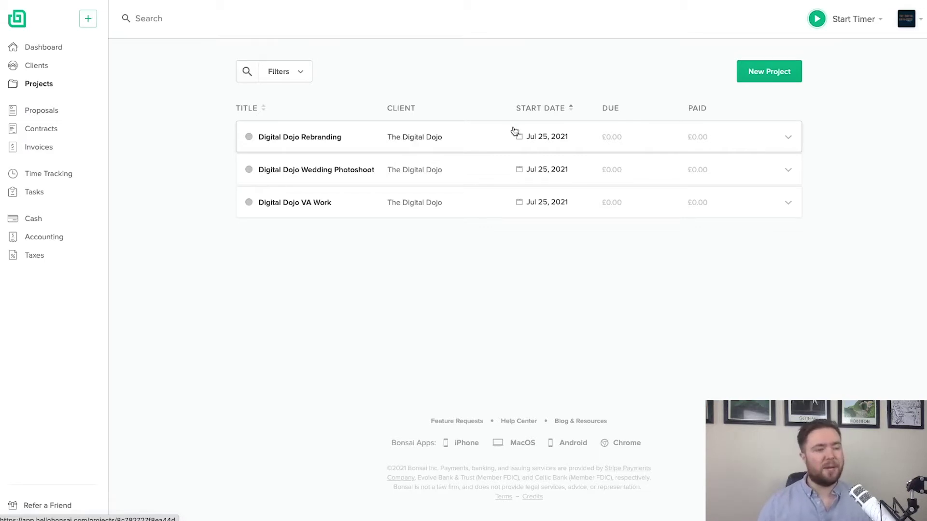
left_click(556, 143)
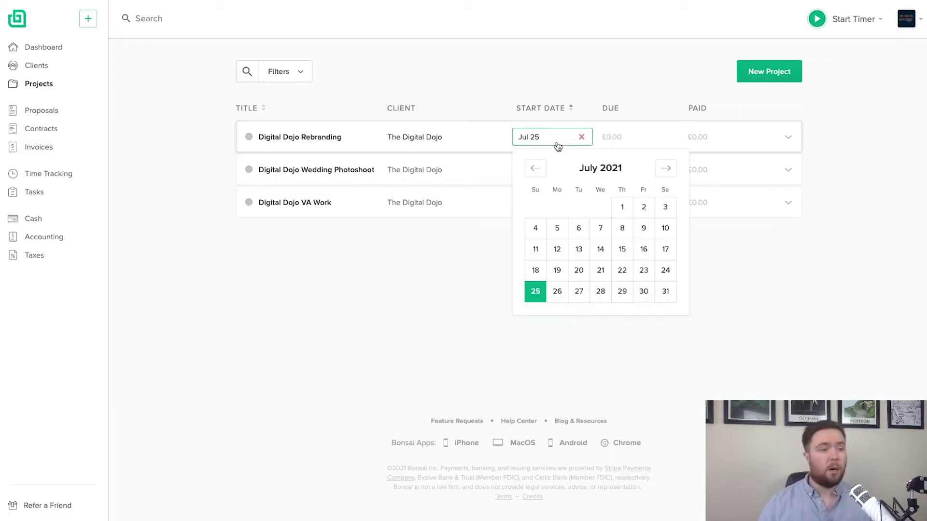
left_click(578, 293)
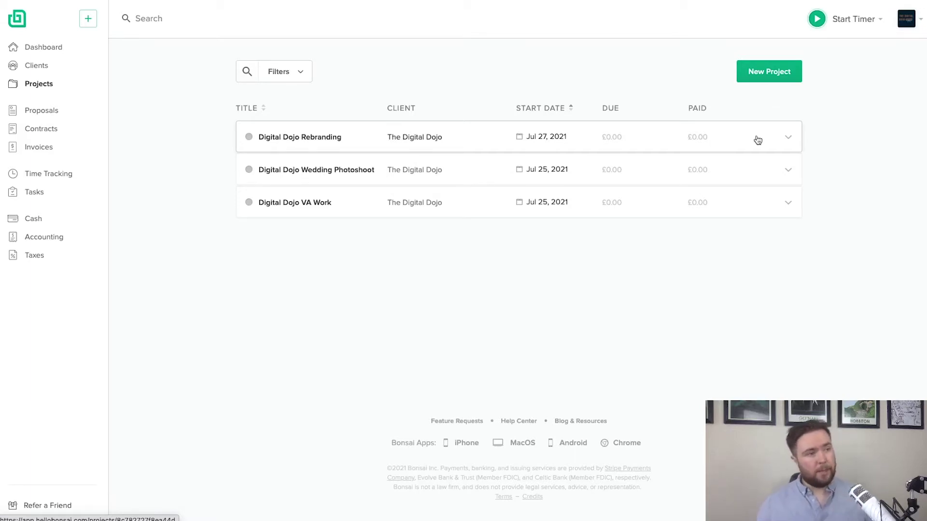
left_click(789, 138)
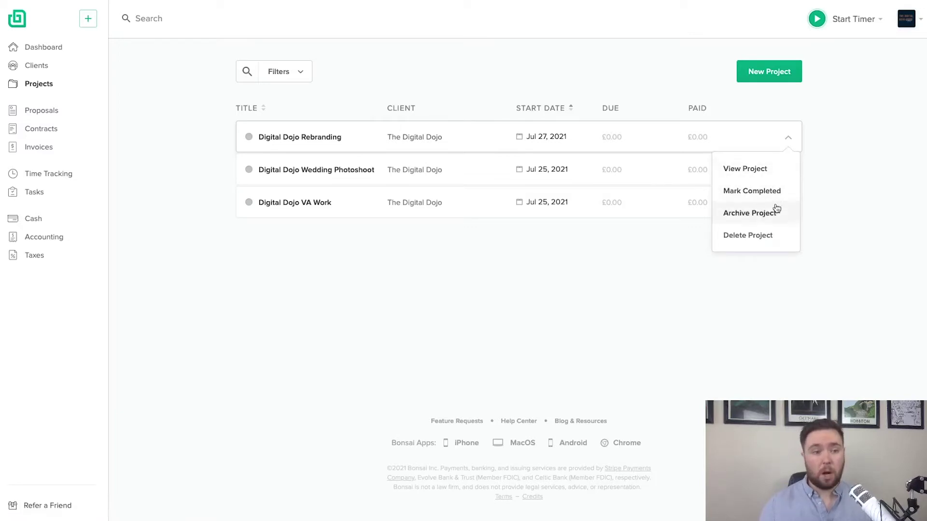
left_click(440, 318)
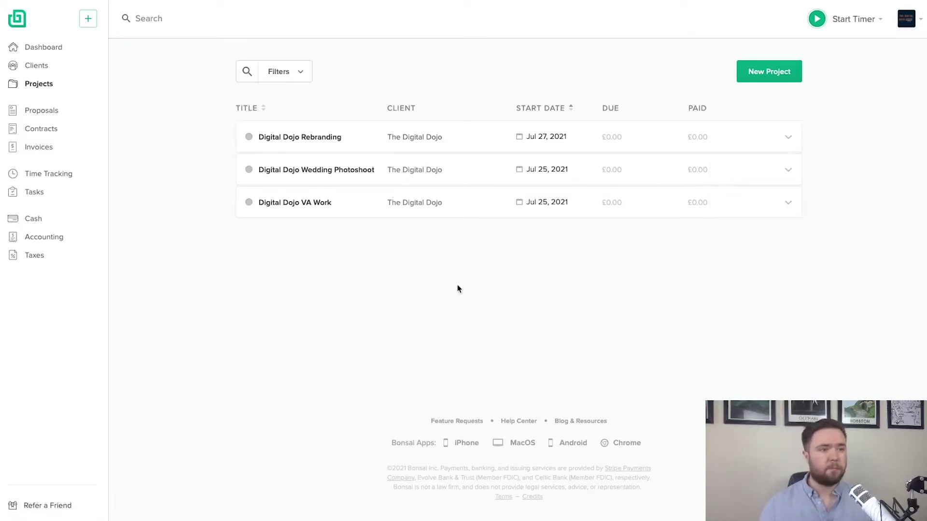
left_click(297, 78)
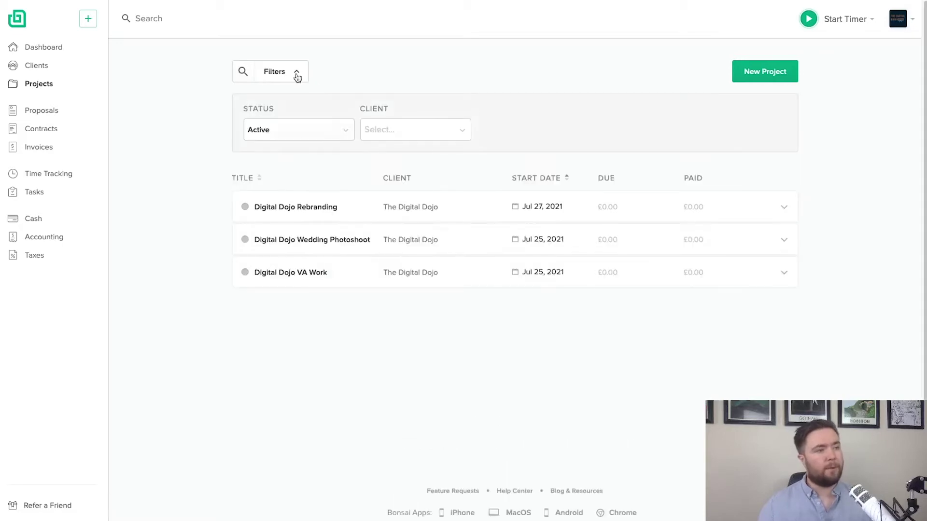
left_click(328, 131)
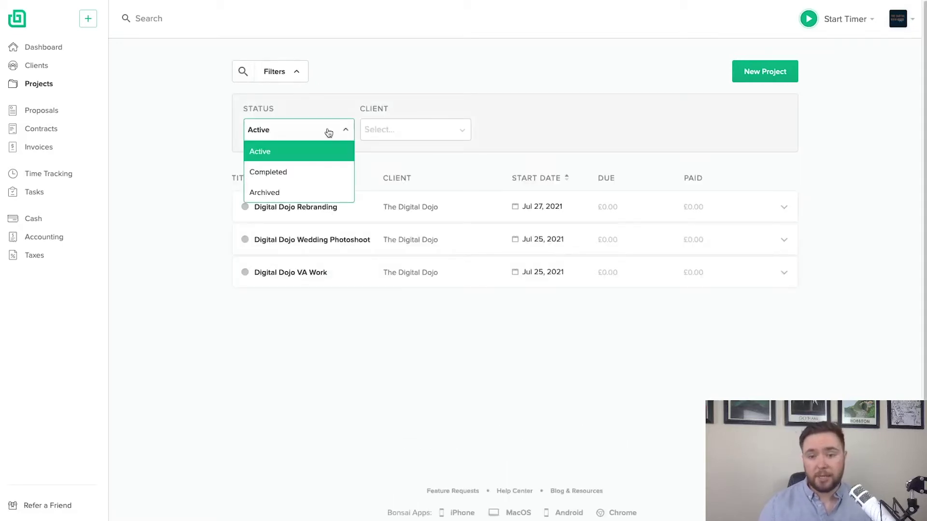
left_click(507, 111)
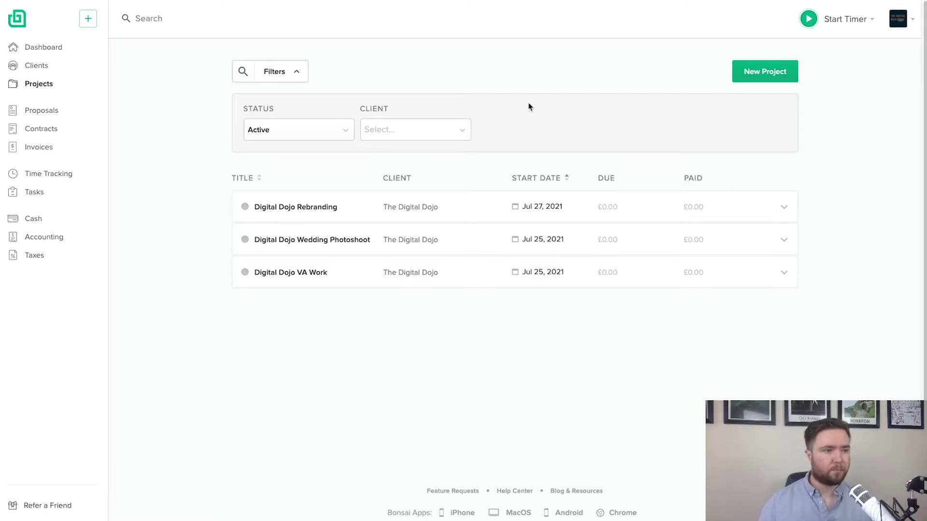
left_click(289, 72)
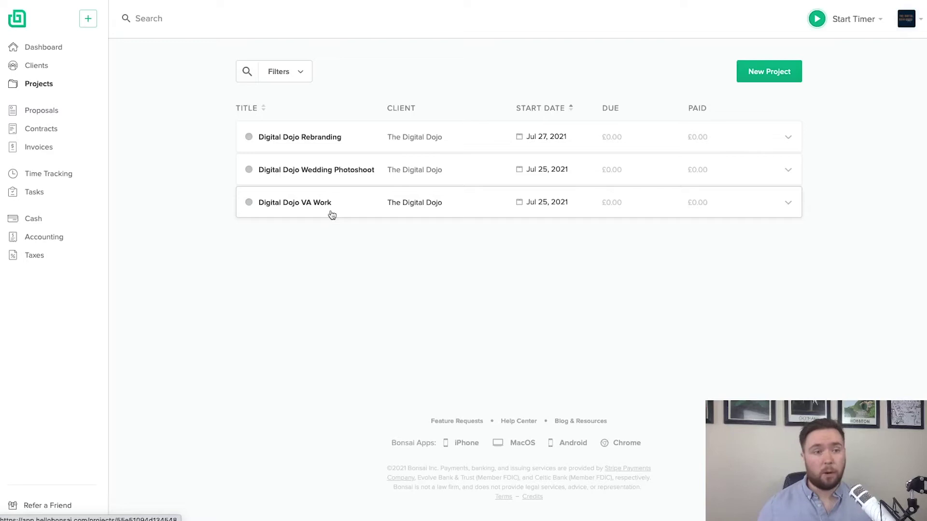
- Open the Digital Dojo Rebranding project and check its View: Contractor options
left_click(329, 130)
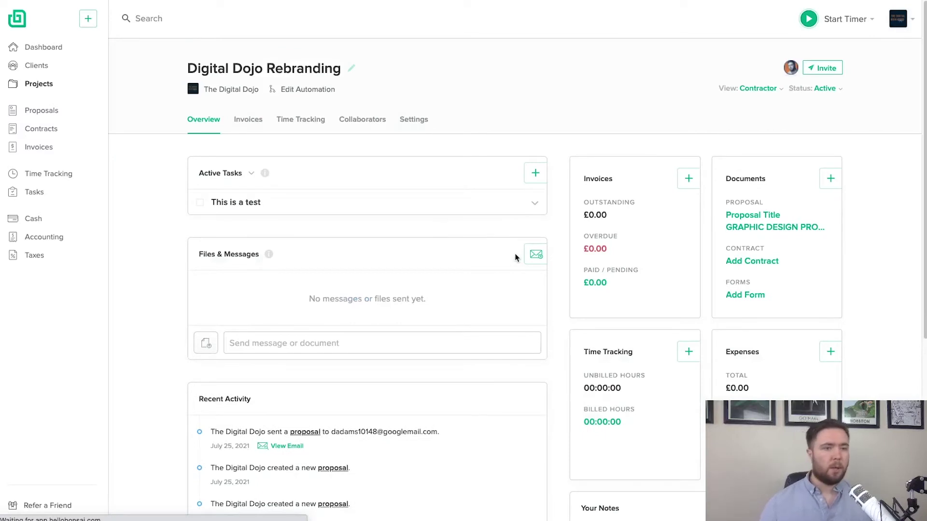
scroll(515, 258, "down", 1)
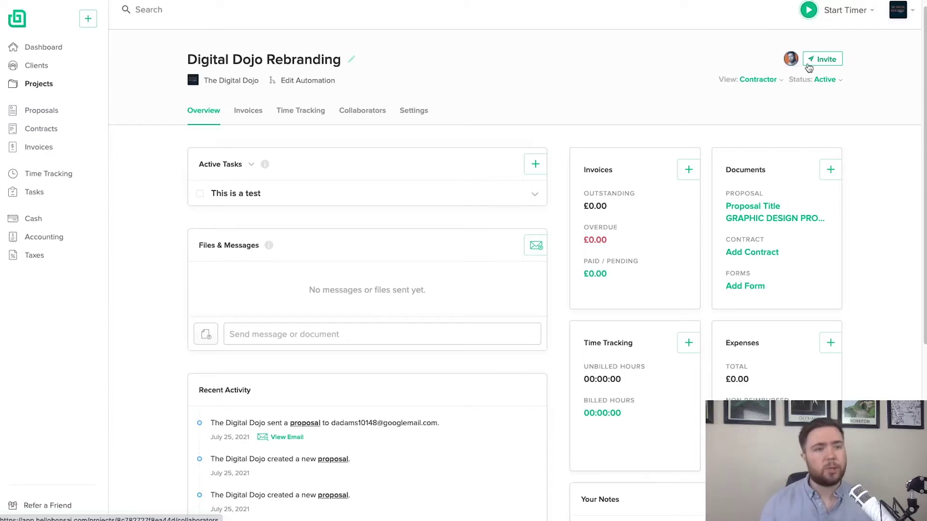
left_click(779, 80)
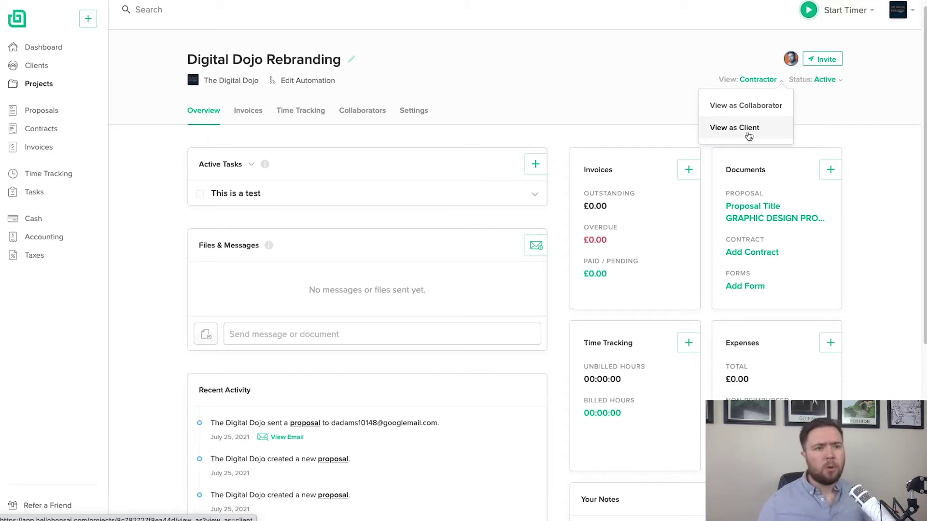
left_click(829, 79)
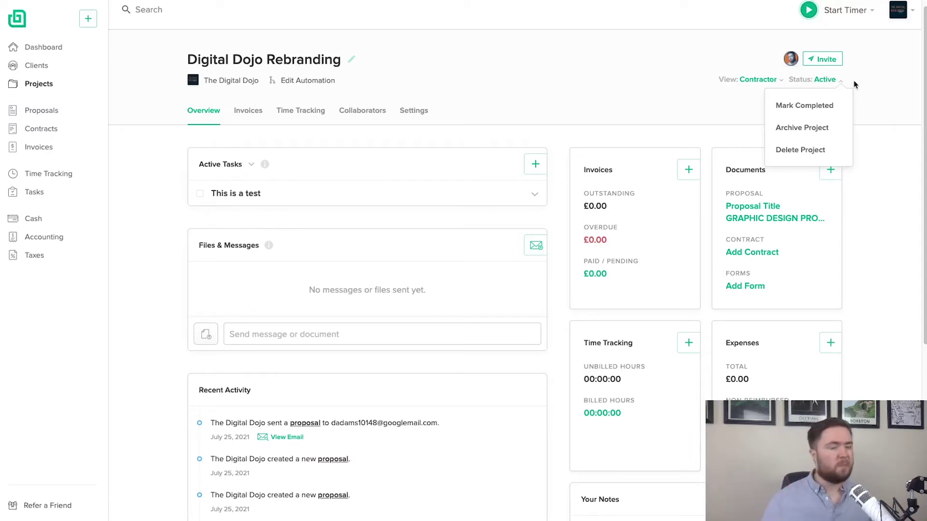
left_click(603, 92)
scroll(654, 140, "down", 1)
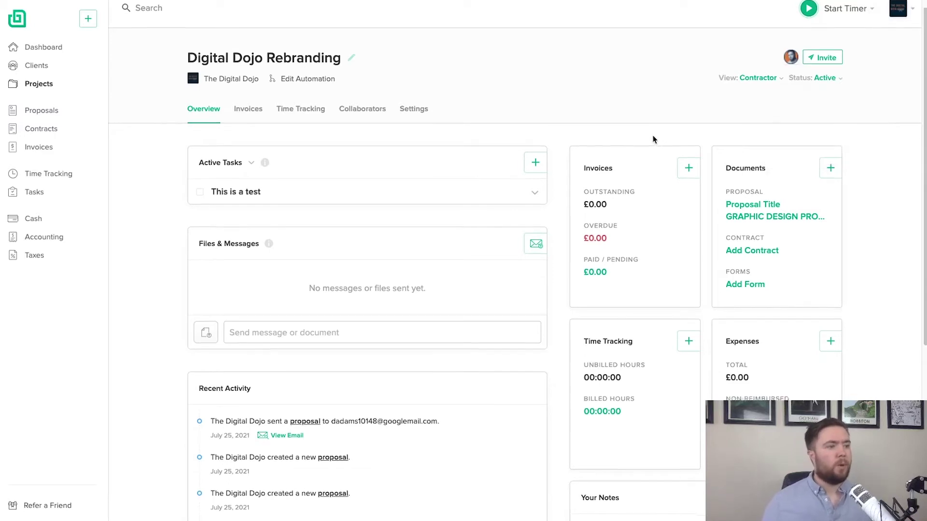
scroll(653, 139, "down", 2)
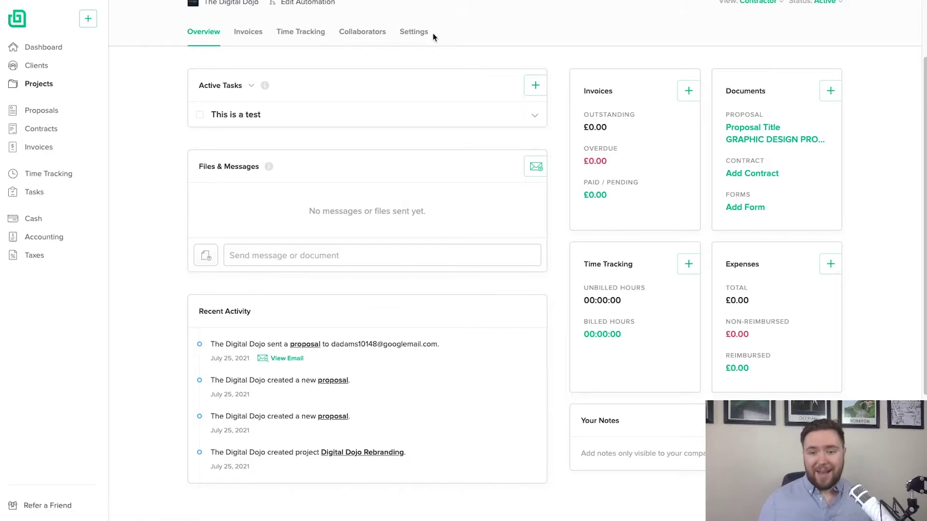
scroll(432, 33, "down", 1)
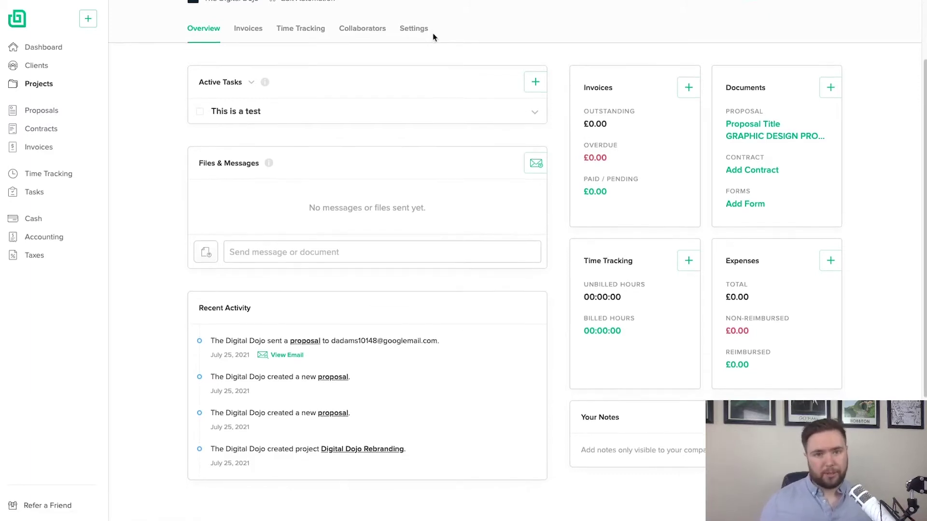
scroll(432, 33, "down", 1)
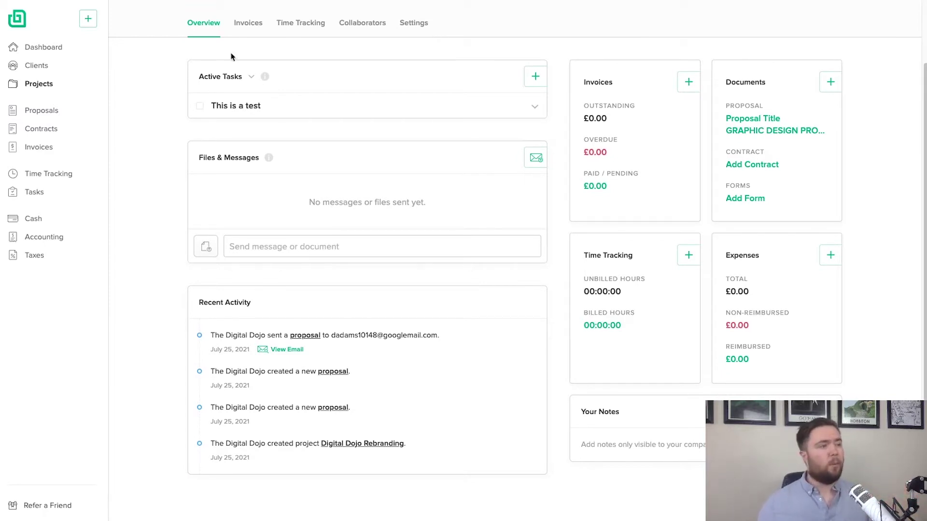
scroll(394, 125, "down", 3)
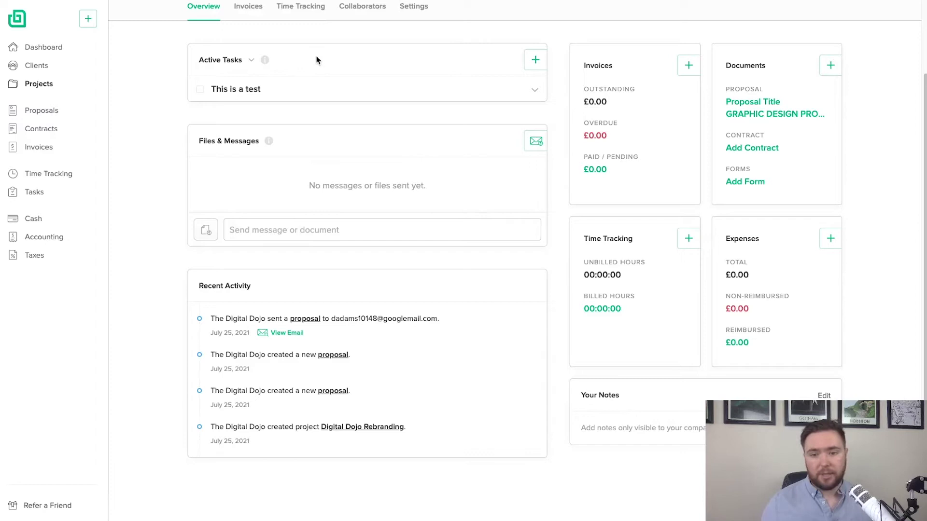
mouse_move(261, 64)
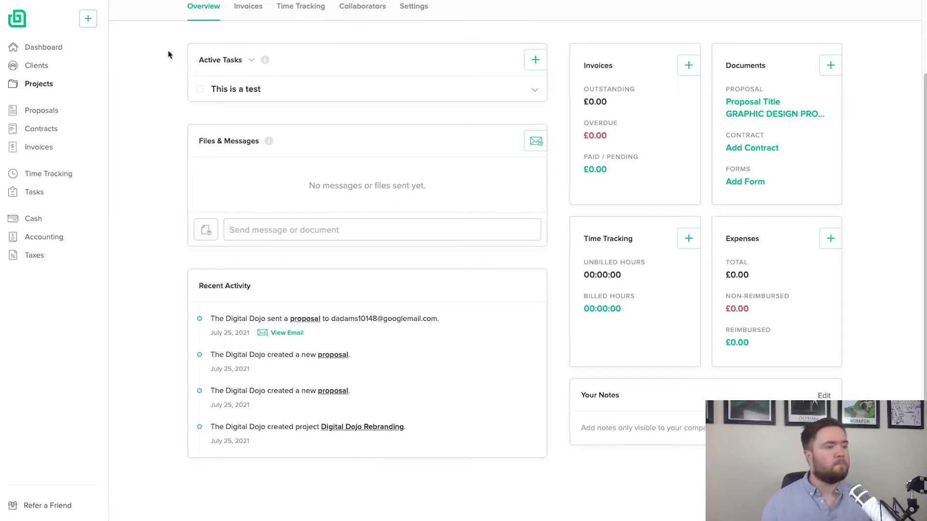
- Assign the This is a test task to the team member and make it due Jul 26
left_click(271, 91)
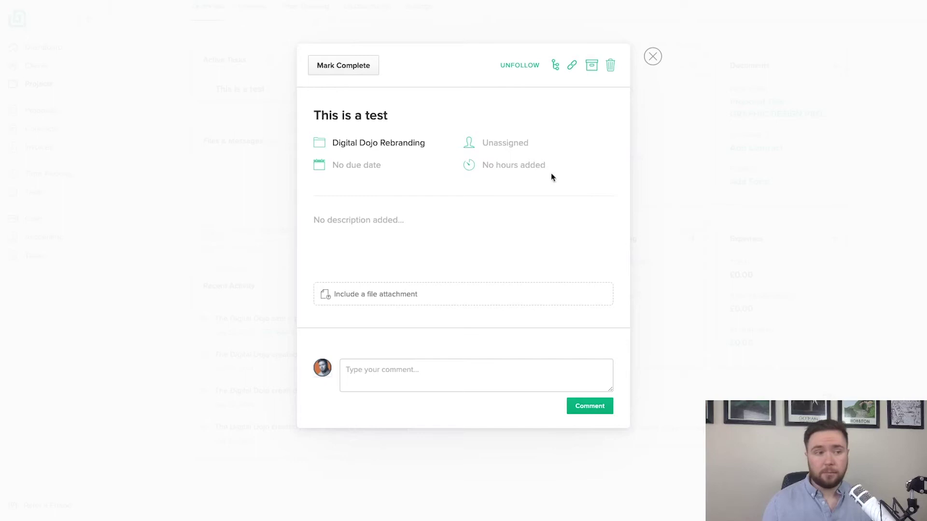
left_click(521, 141)
left_click(521, 169)
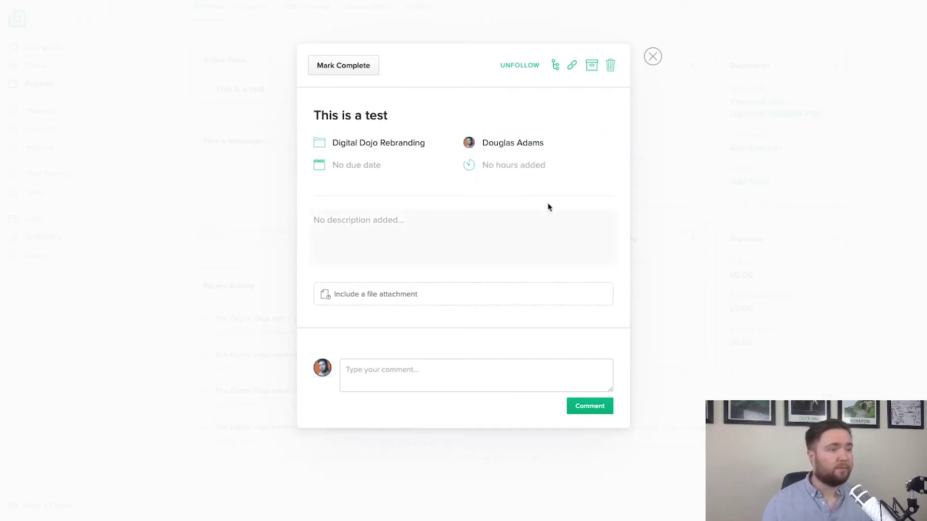
left_click(354, 173)
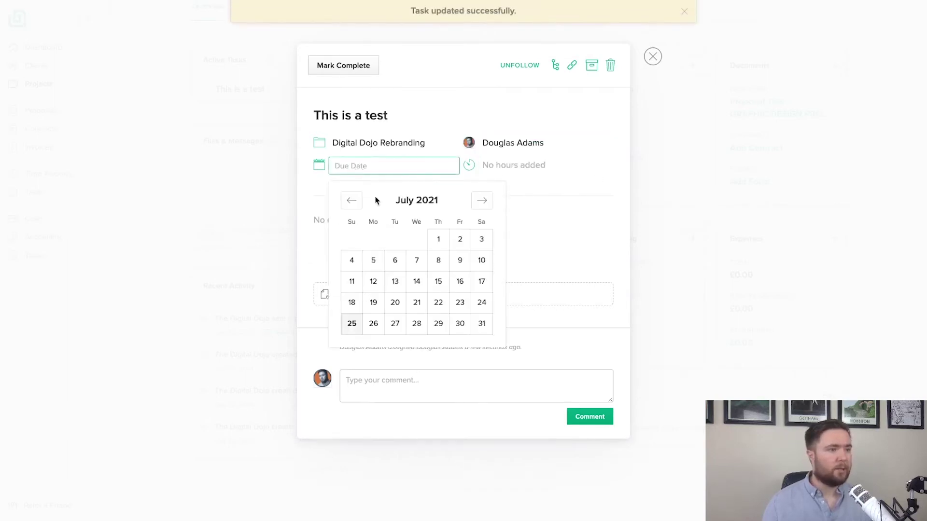
left_click(378, 322)
- Log 3 hours at a rate of 100 against the task
left_click(508, 166)
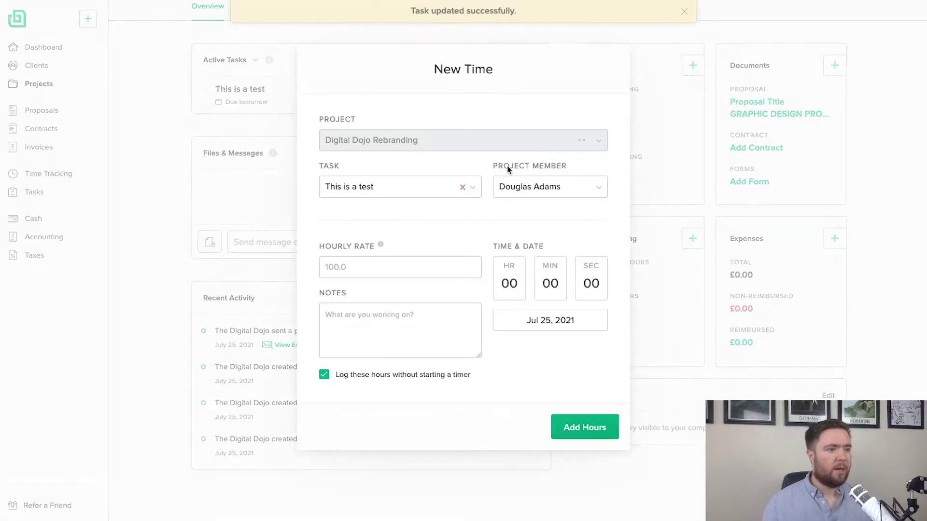
left_click(525, 288)
double_click(525, 287)
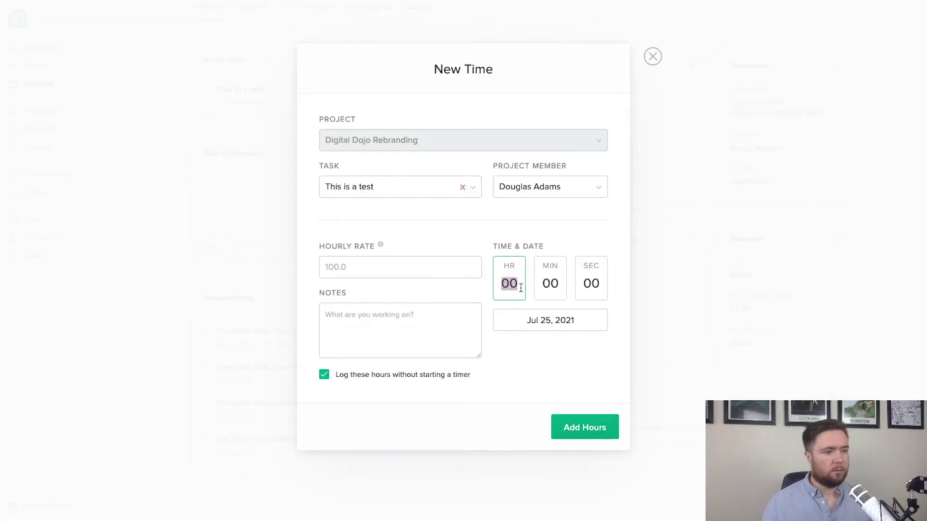
type("3")
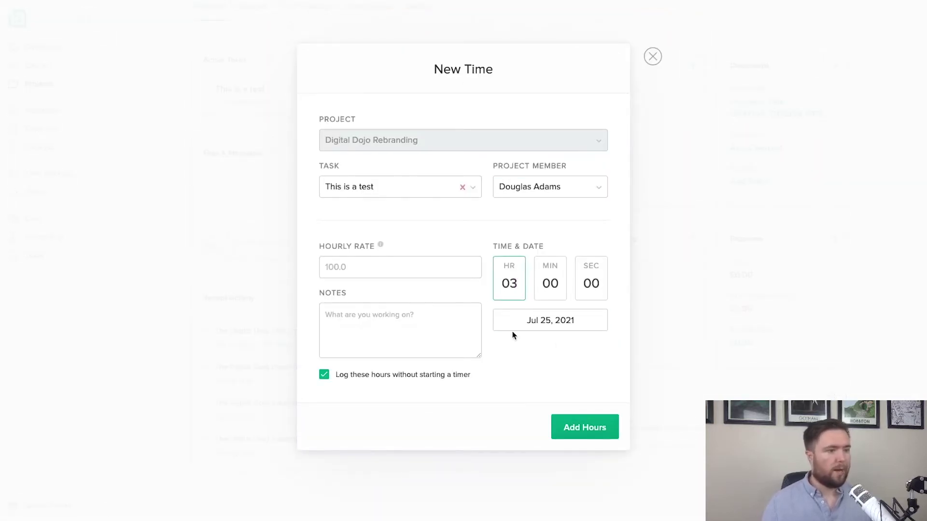
left_click(365, 264)
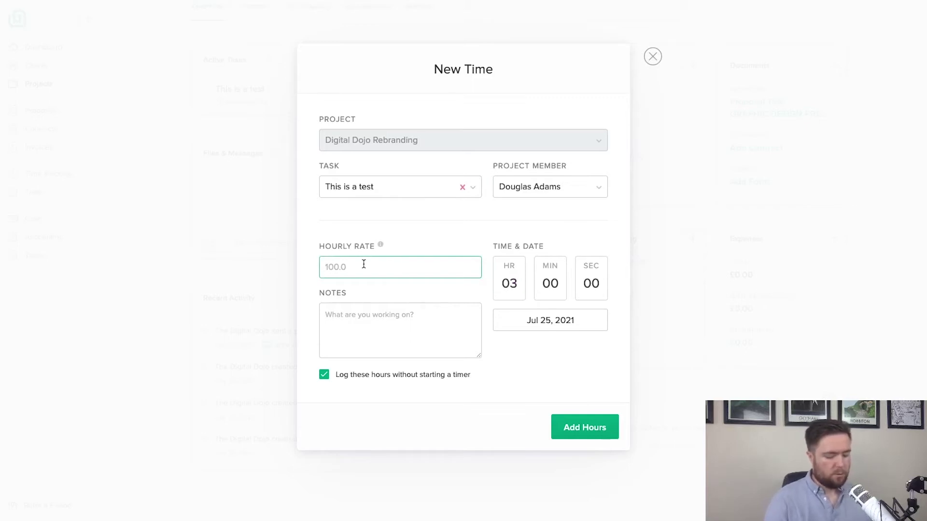
type("100")
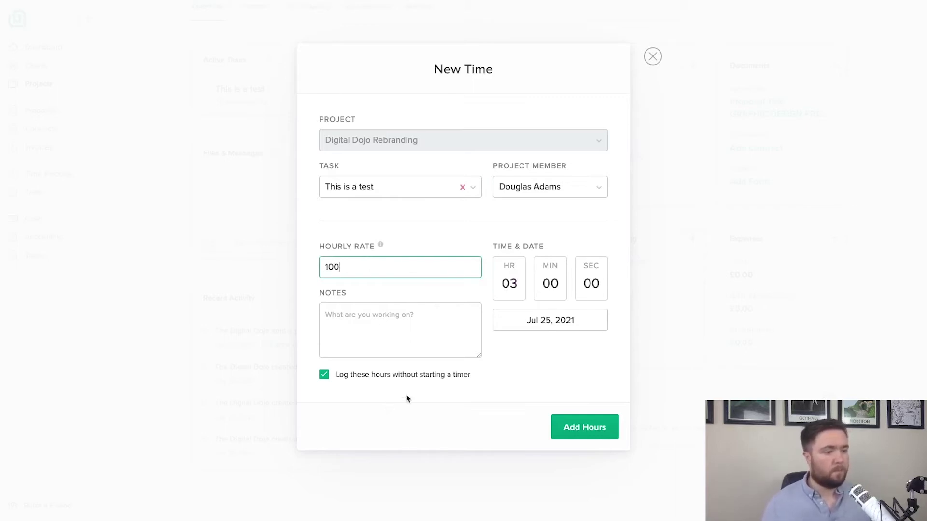
left_click(601, 437)
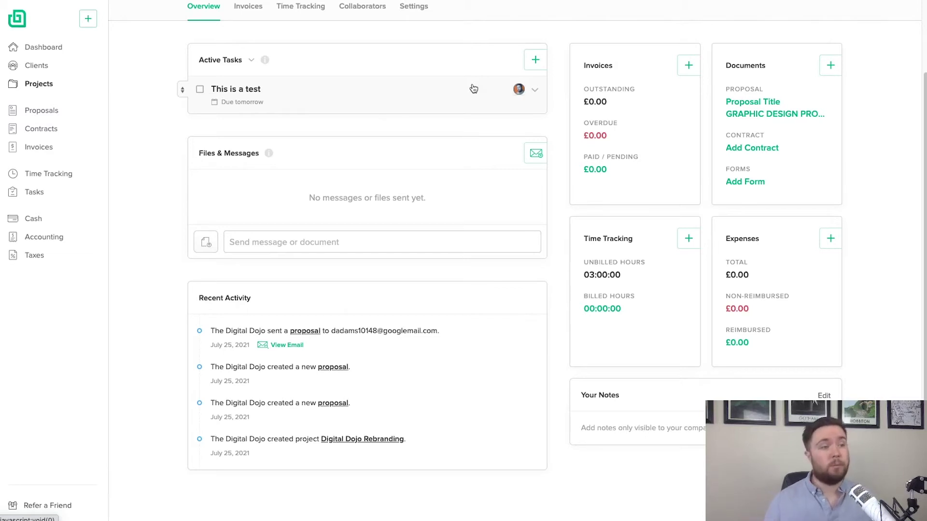
- Add a new Active Task named 'This is a test' using the name suggestion
left_click(535, 57)
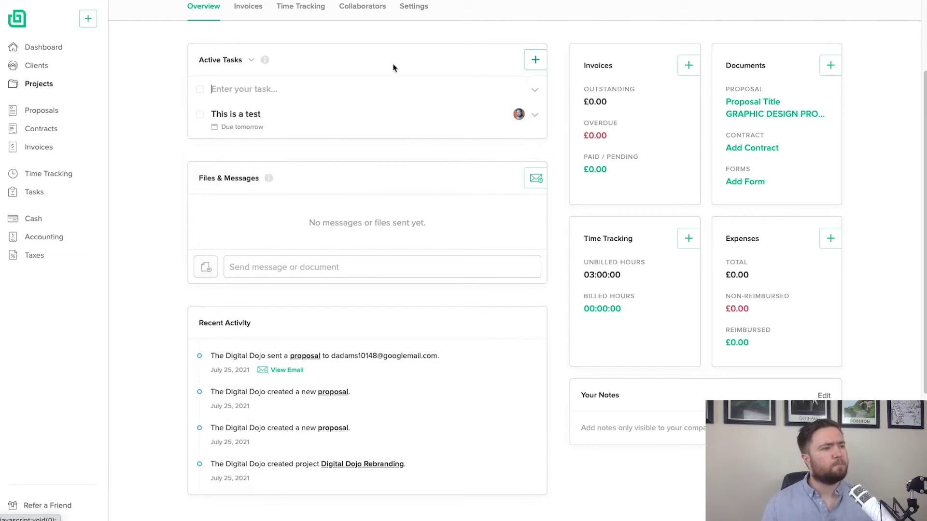
left_click(288, 89)
type("This")
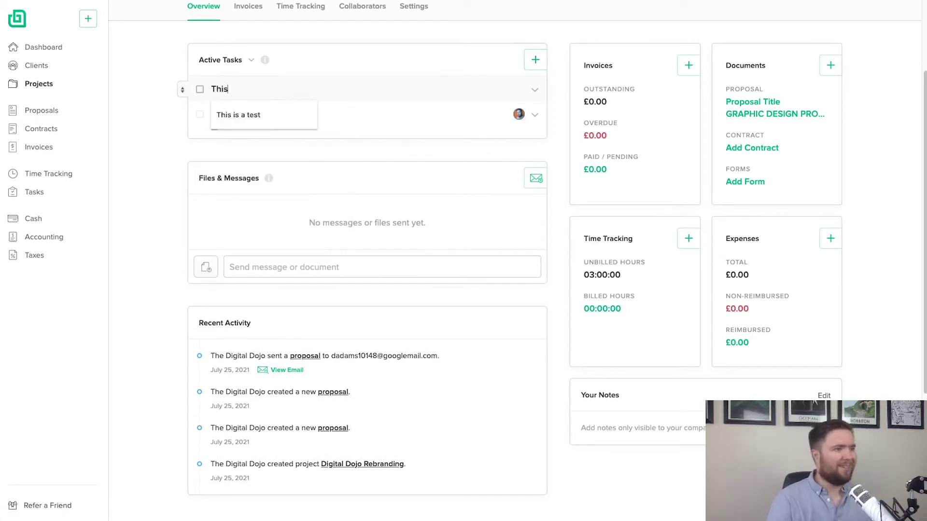
type(" is")
key("Down")
key("Return")
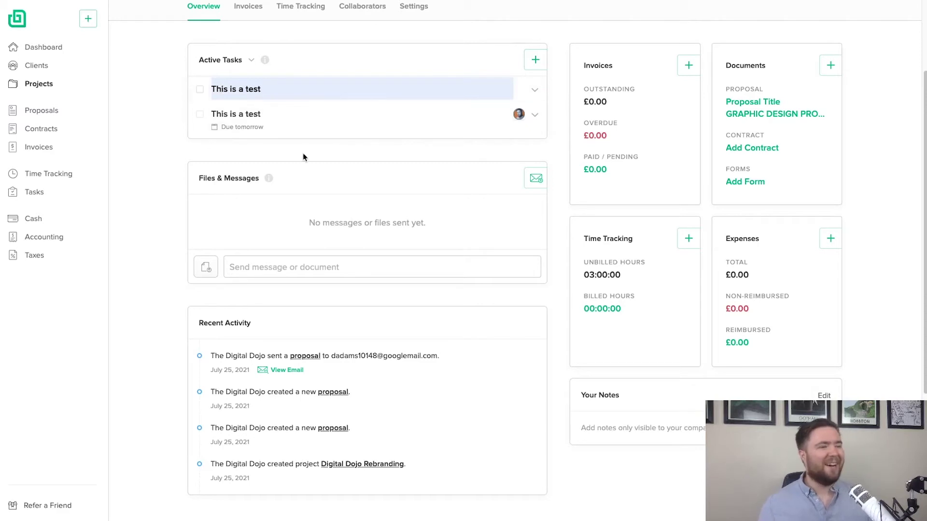
left_click(148, 117)
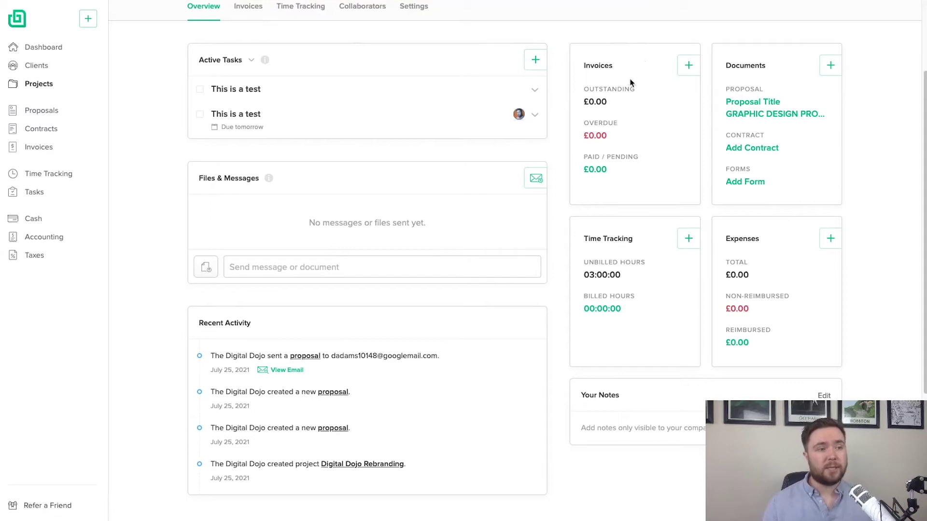
- Highlight the outstanding and overdue £0.00 invoice amounts on the overview
left_click_drag(606, 101, 583, 103)
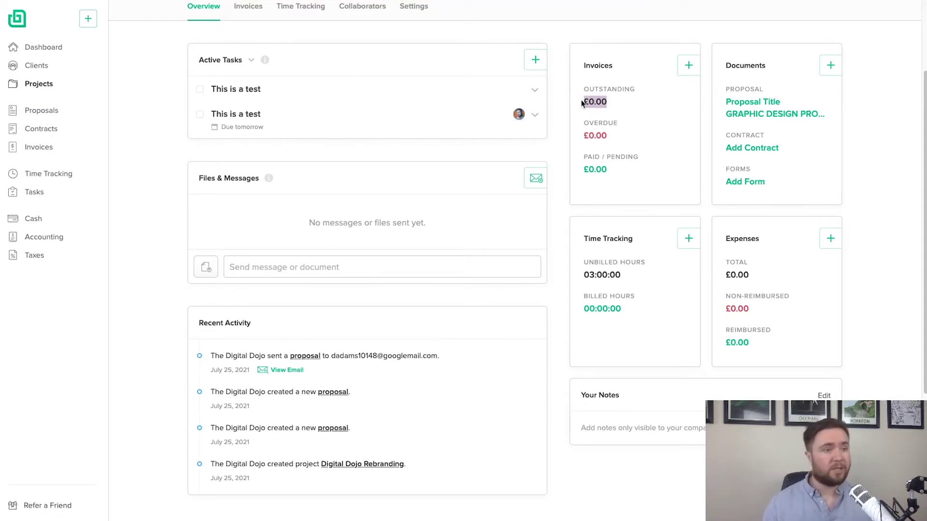
left_click(600, 137)
double_click(600, 137)
left_click_drag(614, 175, 598, 193)
left_click(613, 154)
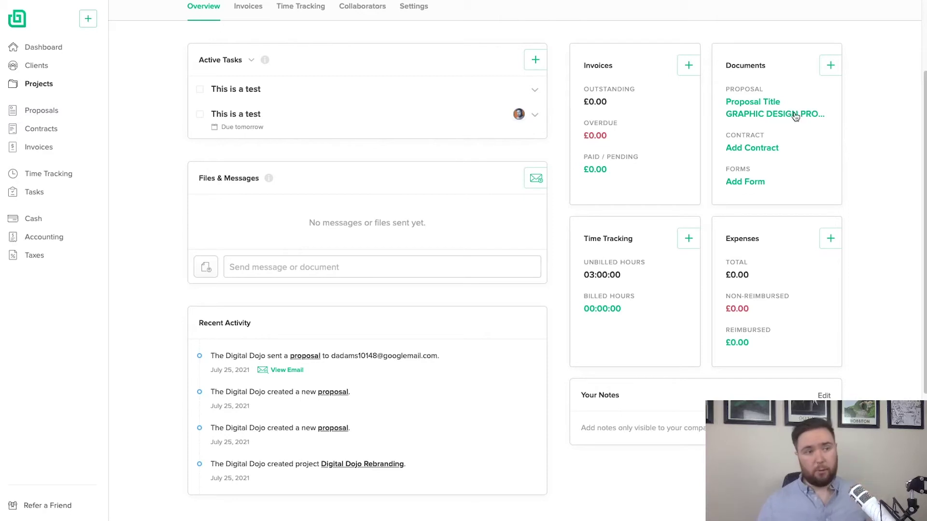
left_click_drag(604, 99, 581, 90)
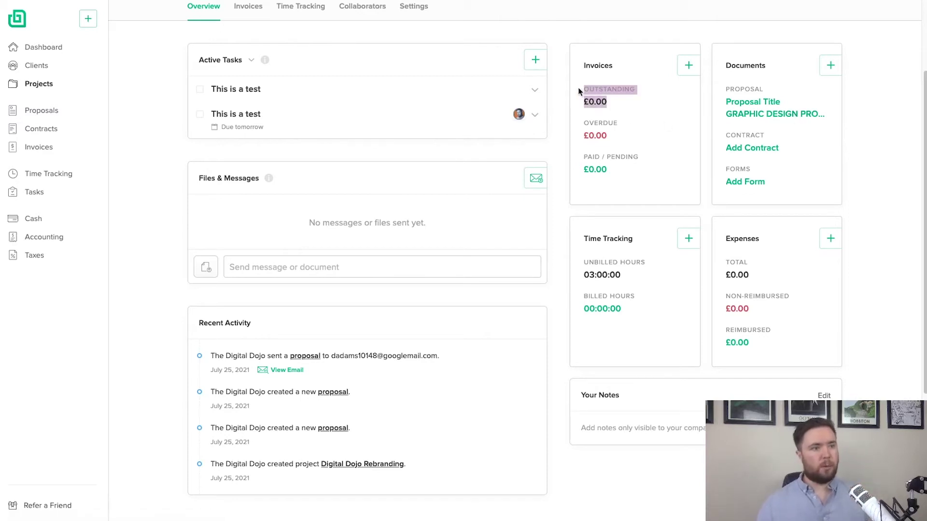
left_click(650, 114)
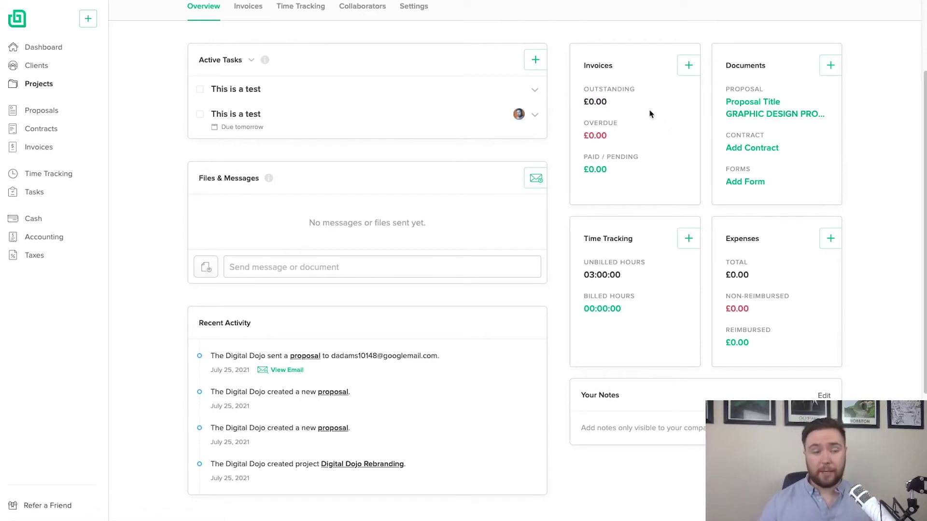
left_click(696, 66)
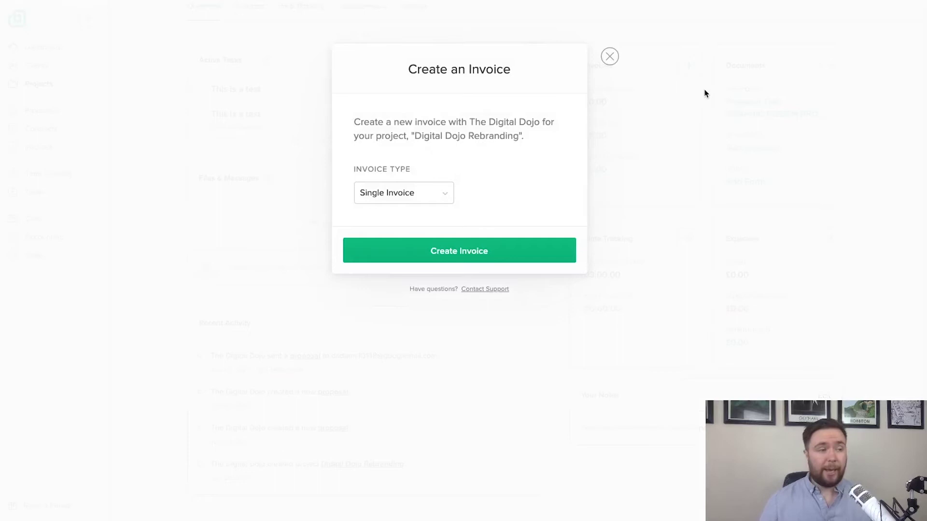
left_click(421, 199)
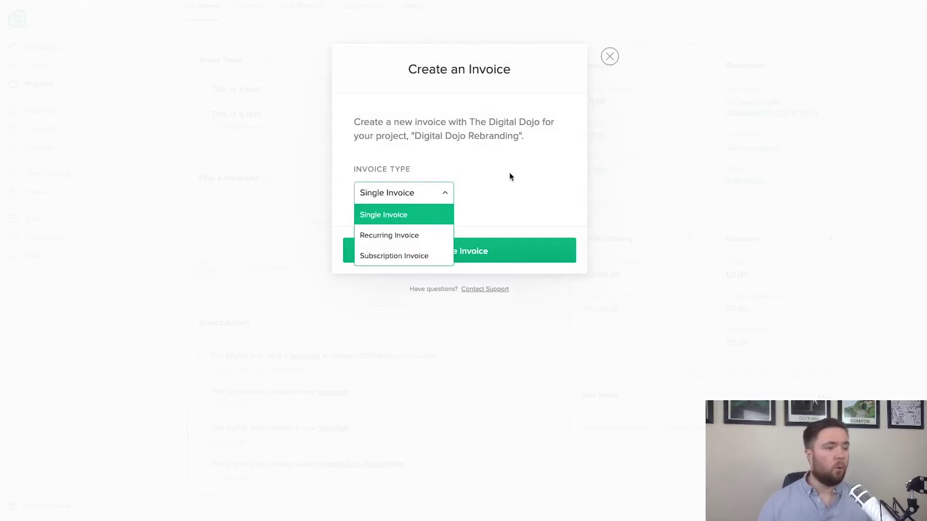
left_click(545, 164)
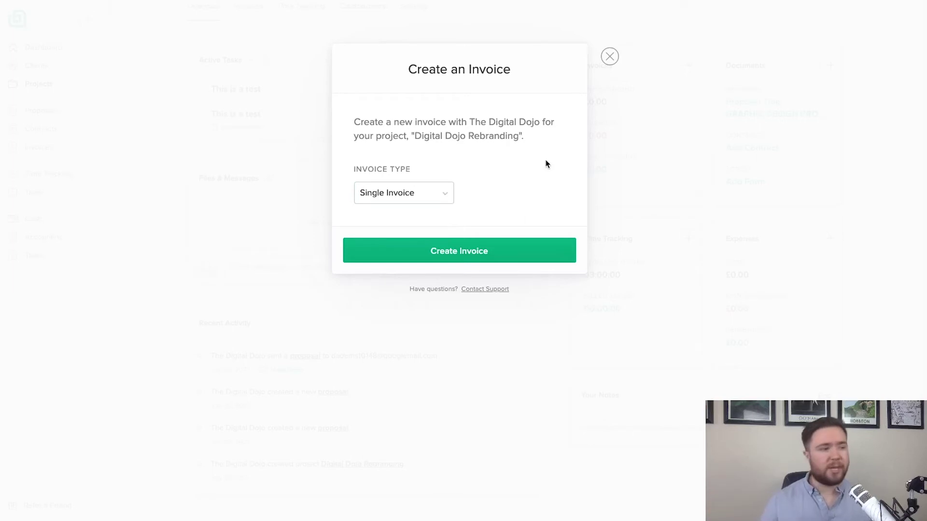
left_click(442, 193)
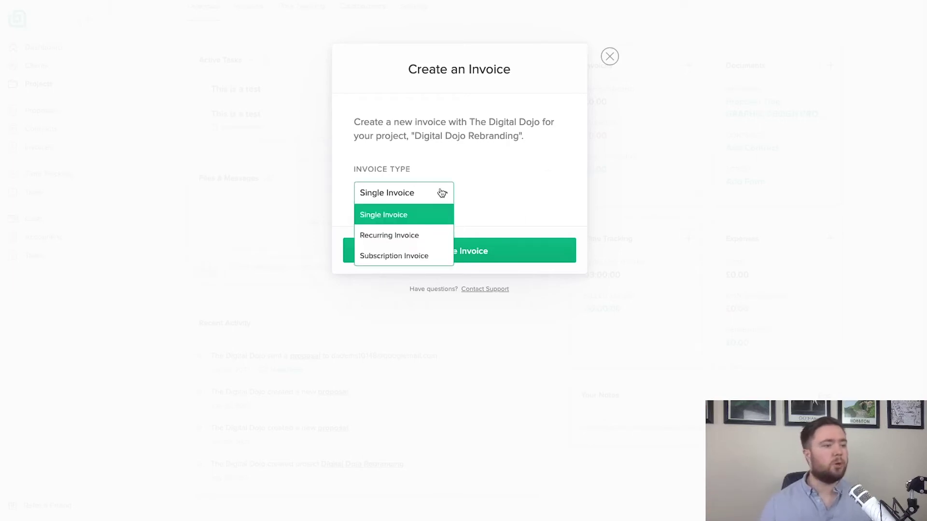
left_click(526, 145)
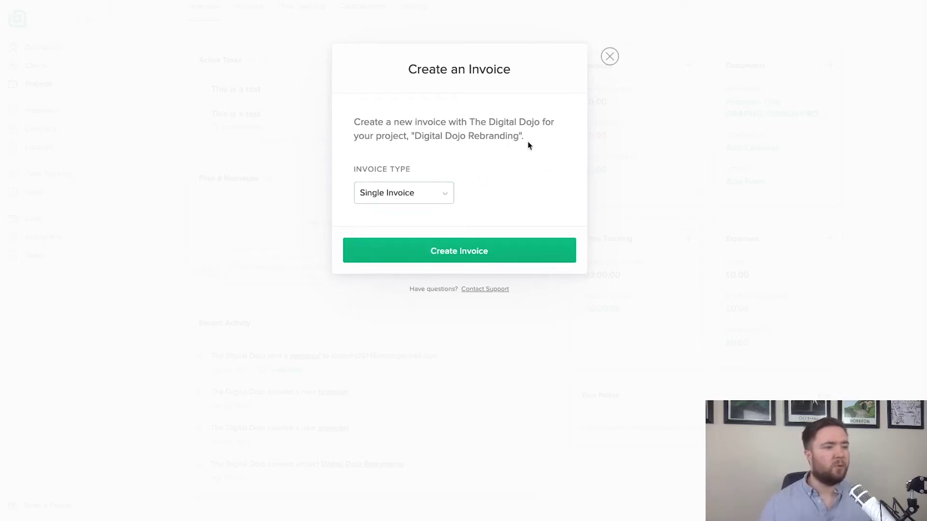
left_click(609, 56)
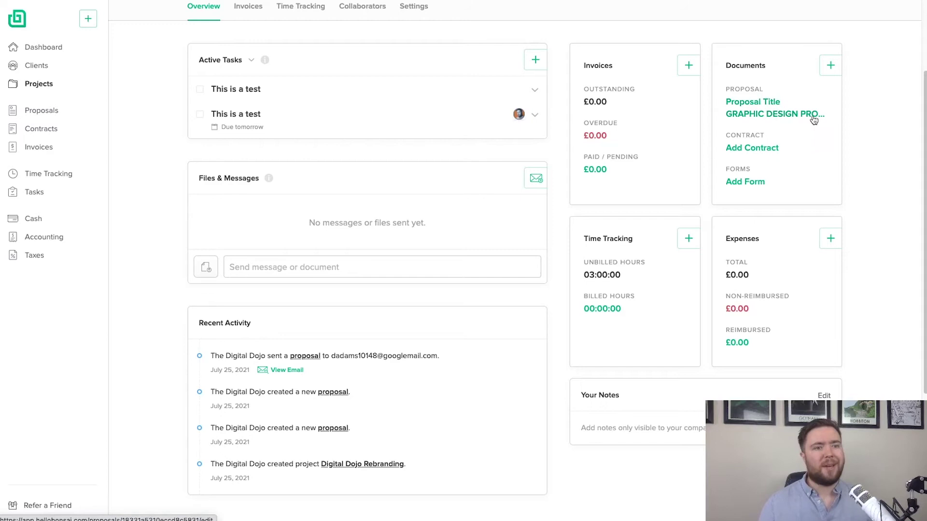
left_click(831, 66)
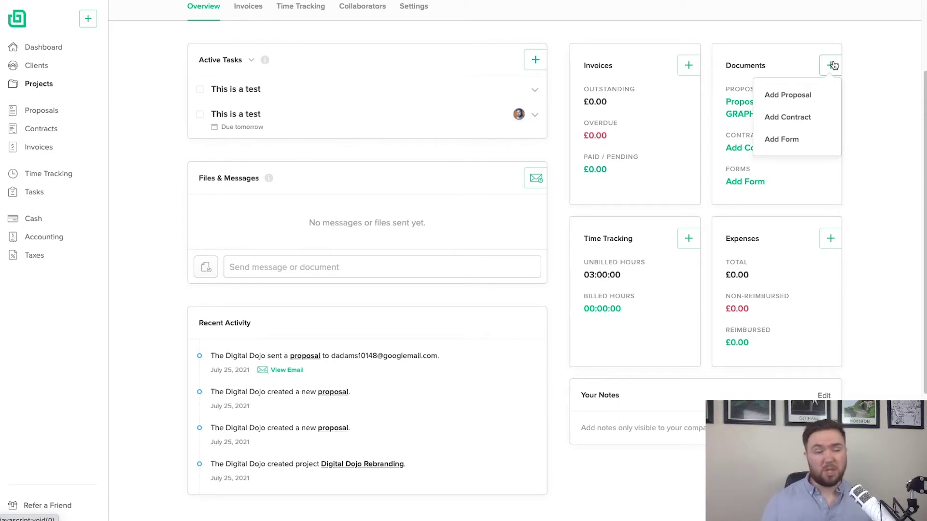
left_click(860, 67)
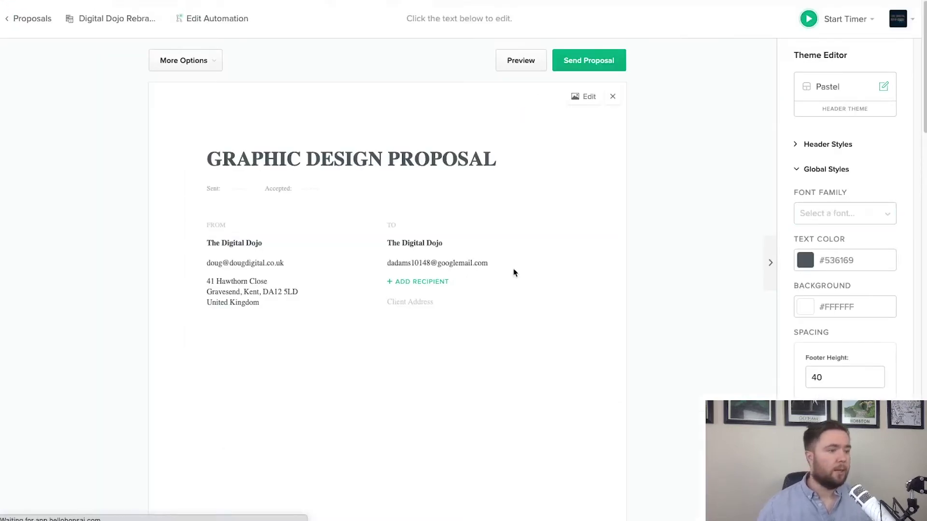
- Change the Design Service 1 Graphic line to 2 units
scroll(528, 285, "down", 5)
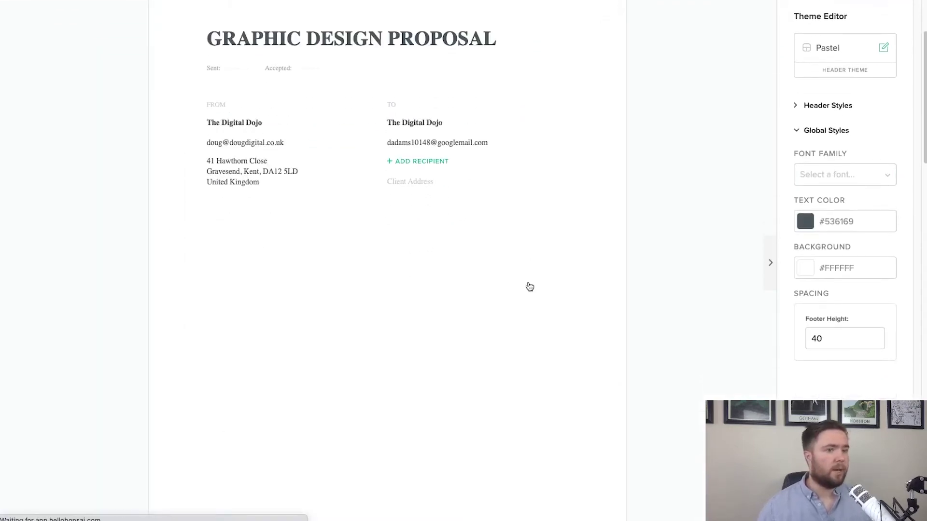
scroll(482, 244, "down", 15)
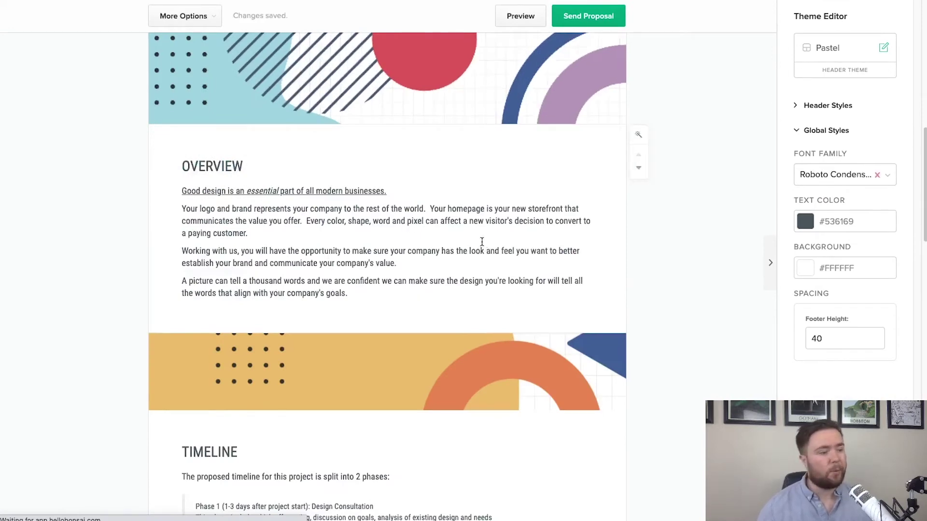
scroll(482, 241, "down", 9)
scroll(481, 242, "down", 16)
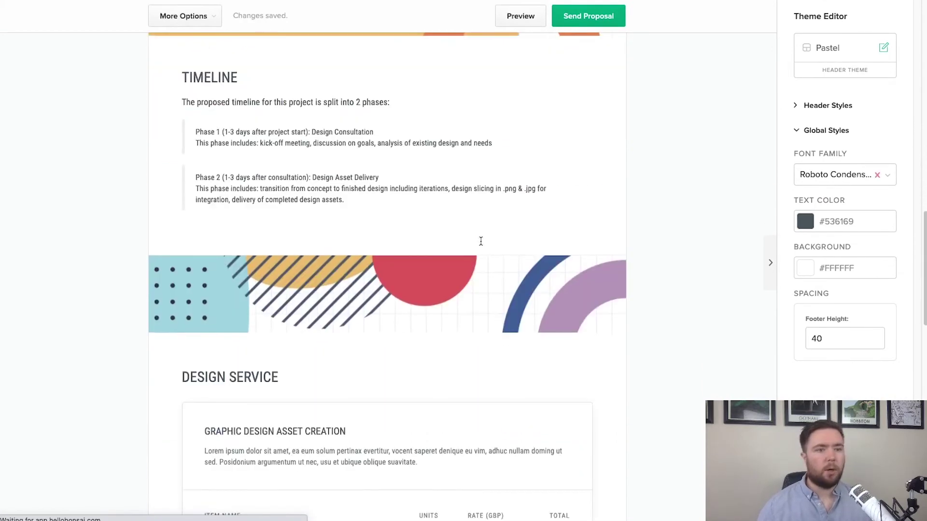
scroll(480, 240, "up", 1)
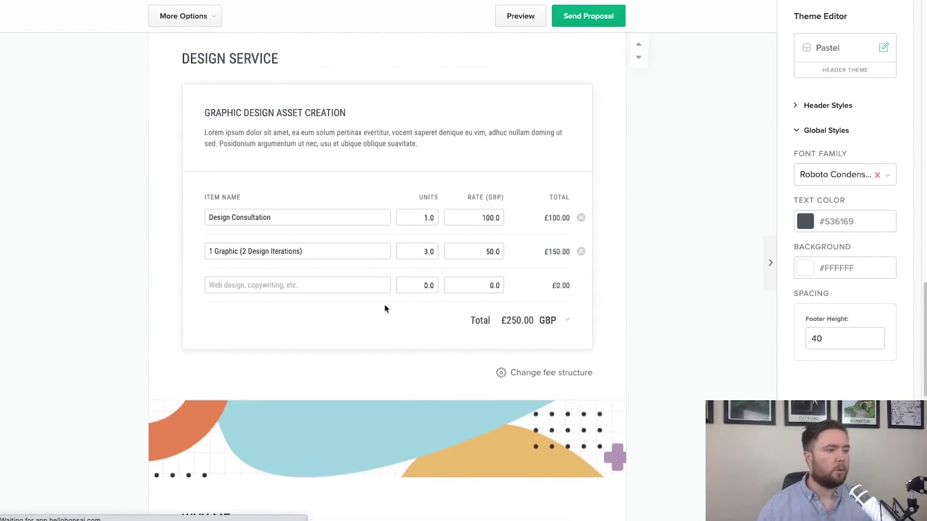
left_click(449, 250)
key("shift+Tab")
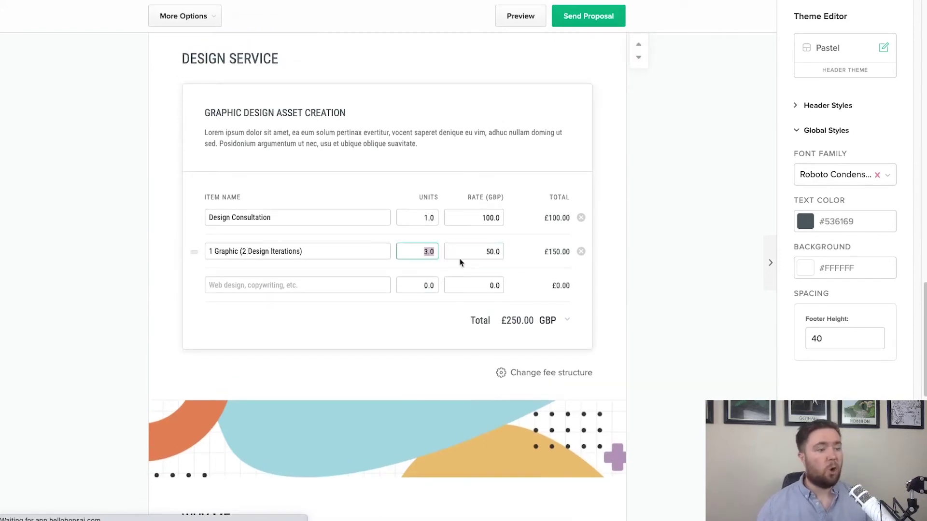
type("2")
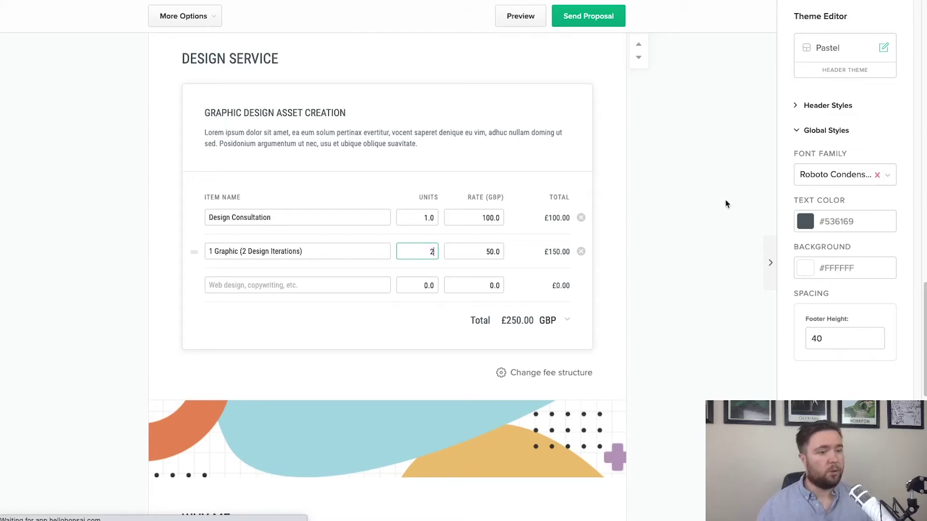
left_click(725, 199)
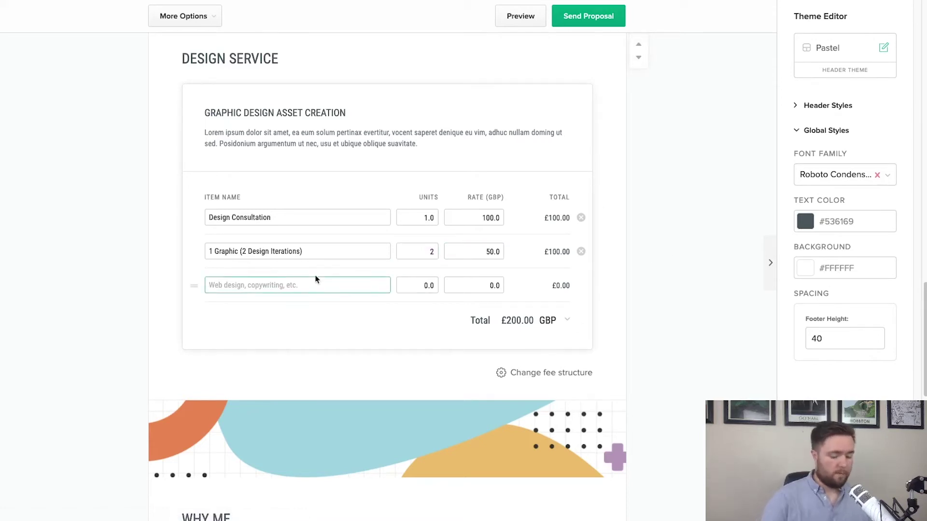
- Add a 'This is a test' fee item with 1 unit at rate 100
type("This is a test")
key("Tab")
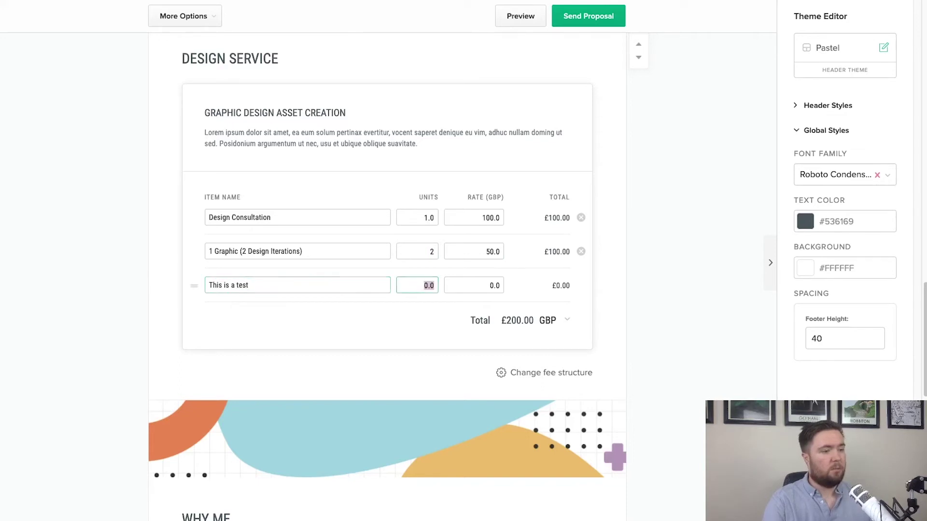
type("1")
key("Tab")
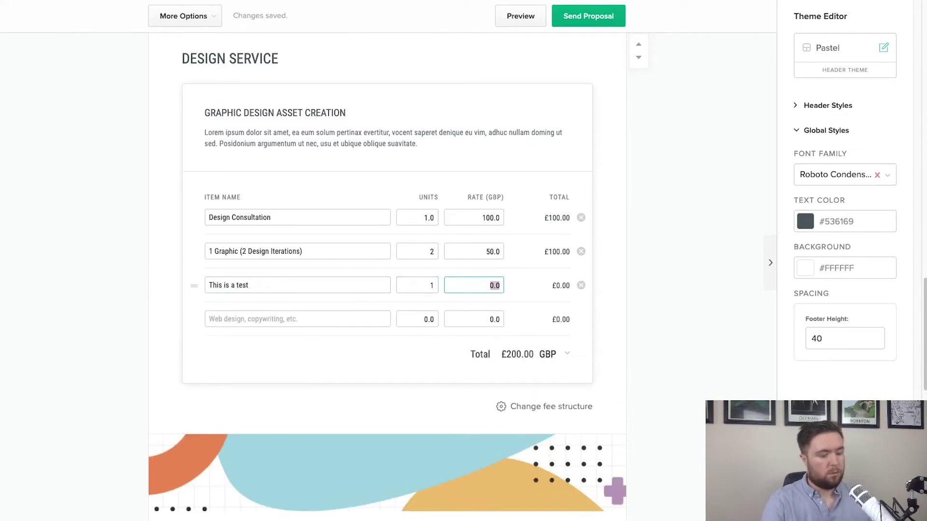
type("100")
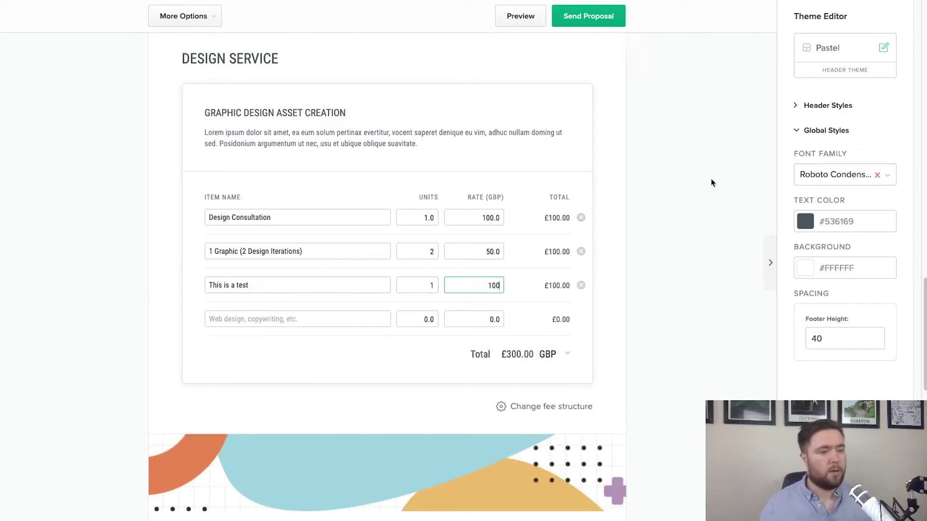
left_click(726, 244)
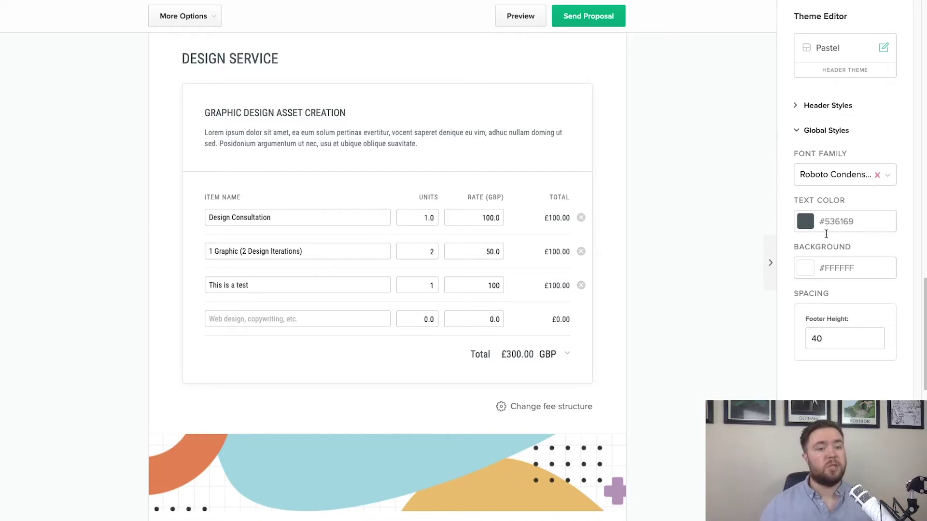
- Set the proposal background colour to light grey #eeecec, then preview the proposal
left_click(810, 270)
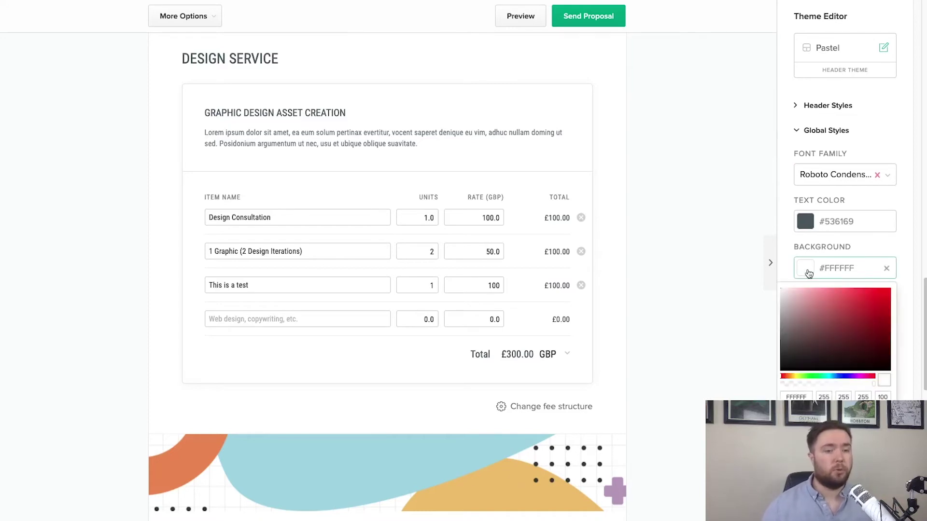
left_click(882, 300)
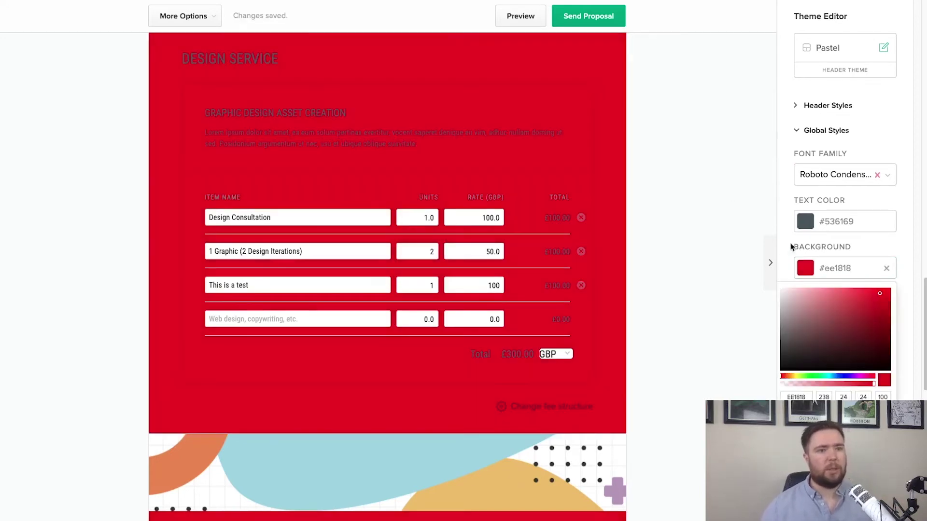
left_click_drag(879, 293, 702, 268)
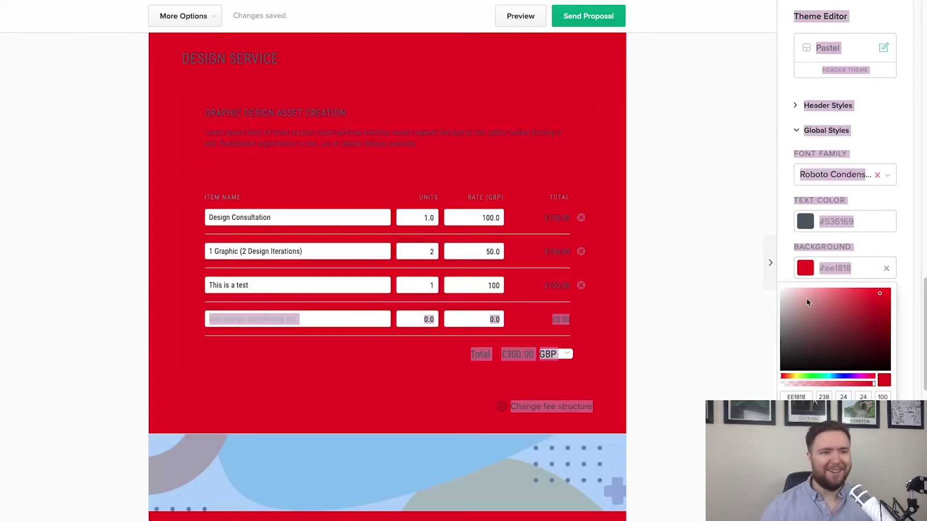
left_click(780, 293)
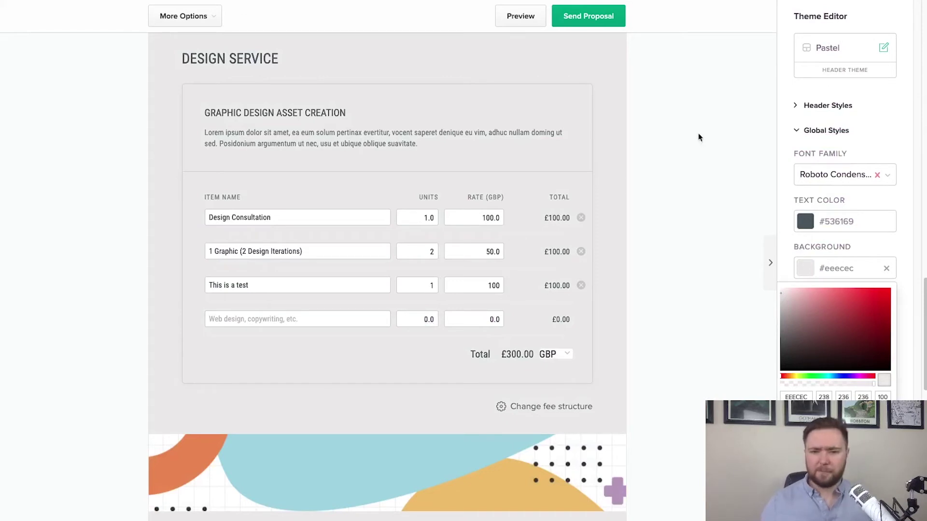
left_click(513, 19)
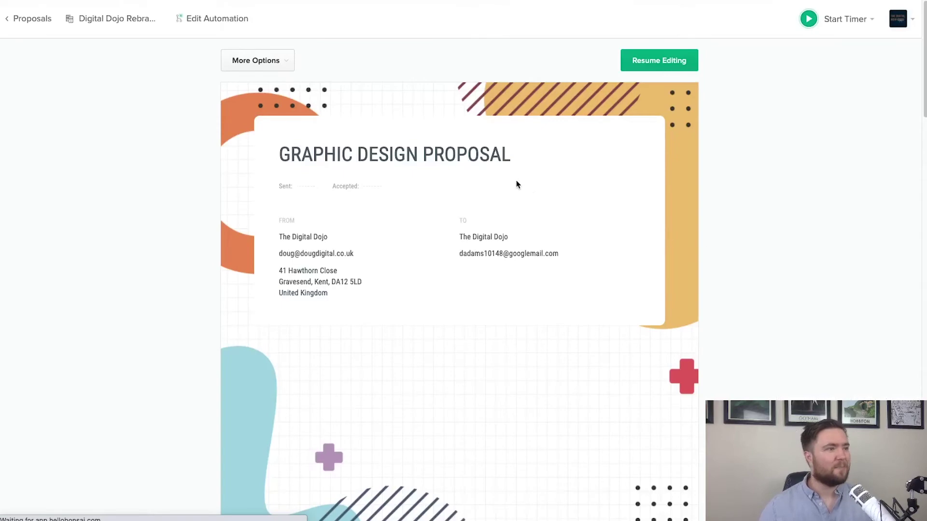
- Scroll down and back up through the proposal preview
scroll(667, 240, "down", 3)
scroll(667, 239, "up", 2)
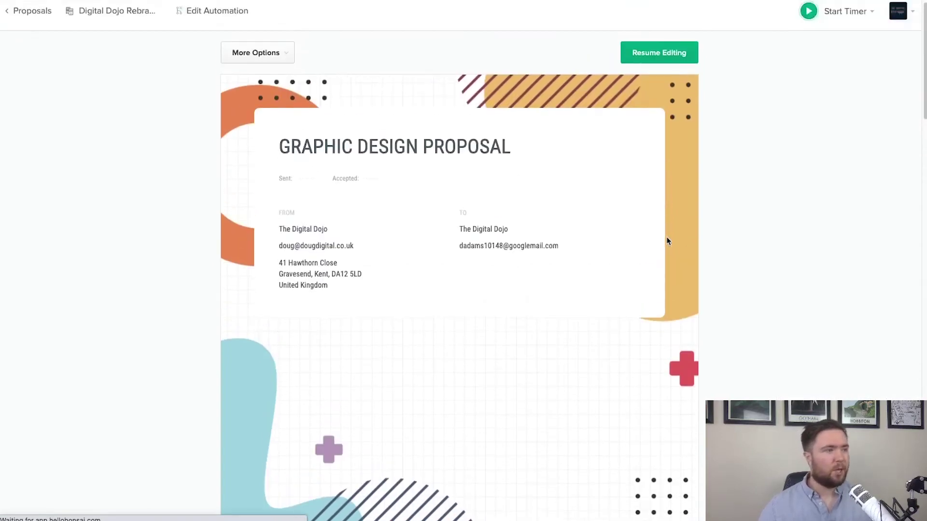
scroll(671, 241, "up", 1)
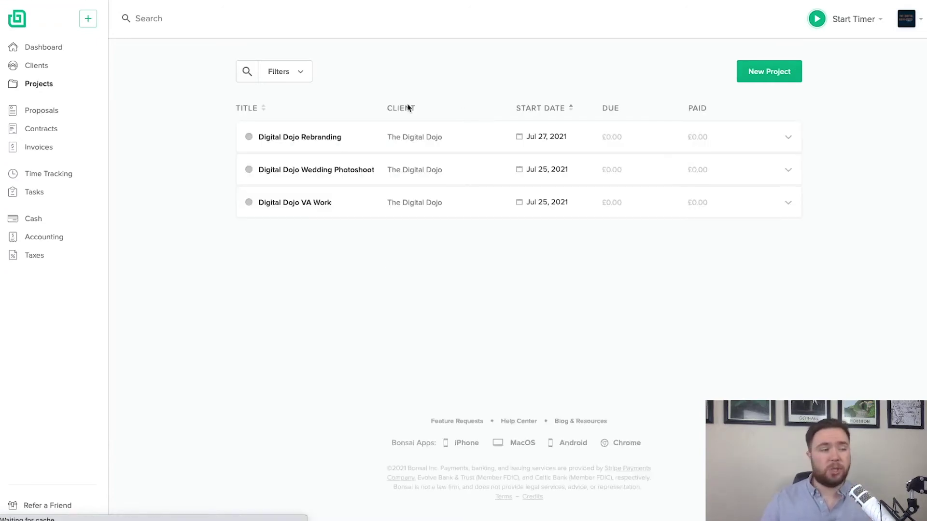
- Open the Digital Dojo Rebranding project and start a message in its Send message or document box
left_click(630, 182)
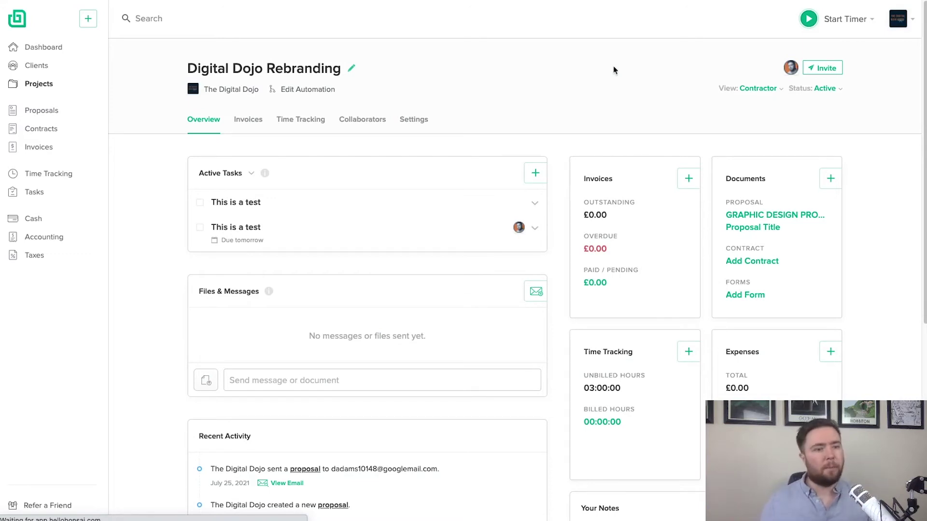
scroll(435, 234, "down", 3)
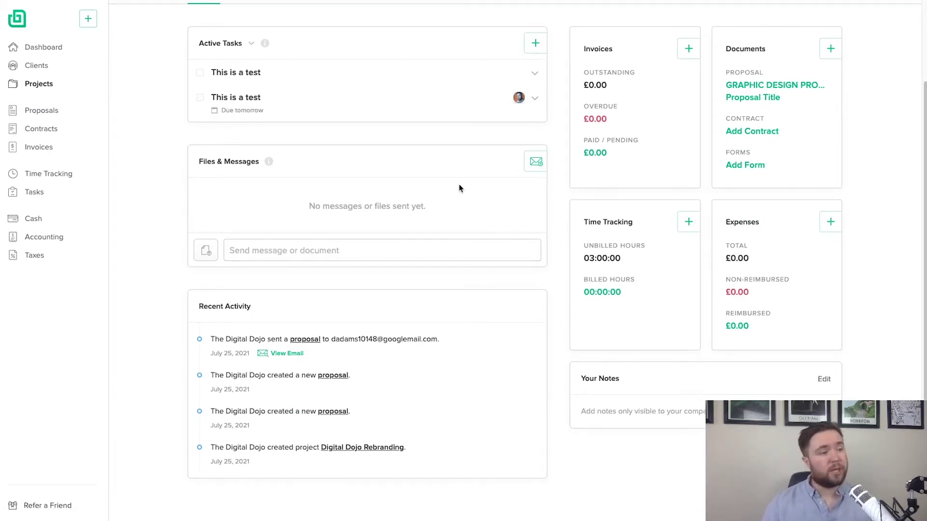
left_click(398, 245)
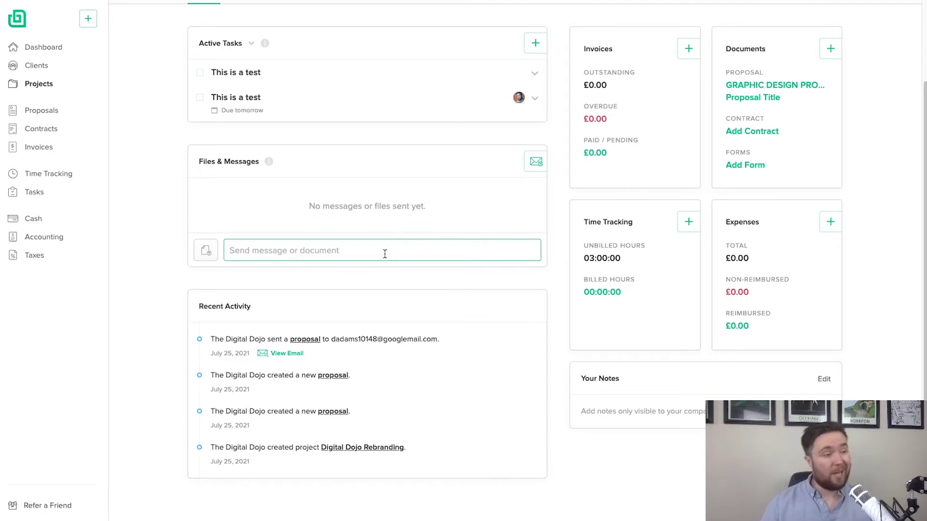
- Attach the Logo 2 PNG from the Branding folder to Files & Messages
left_click(215, 250)
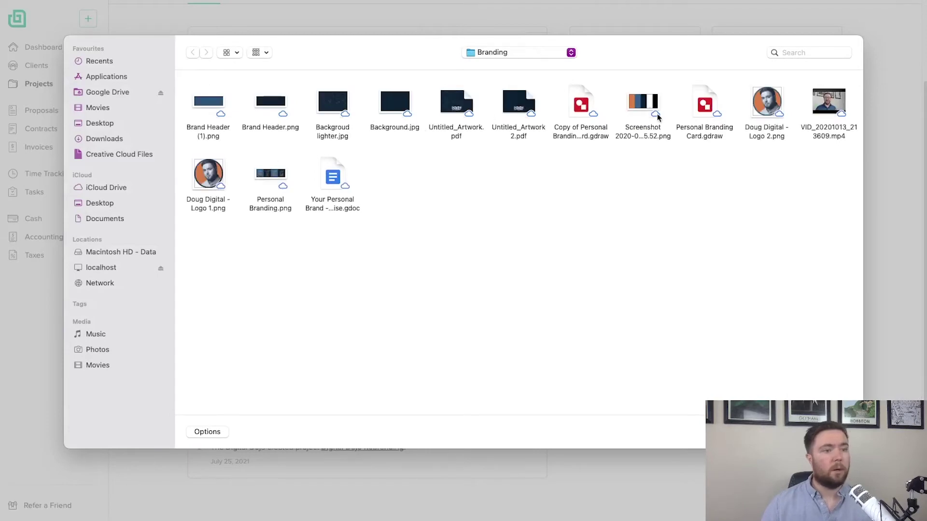
left_click(766, 103)
key("Return")
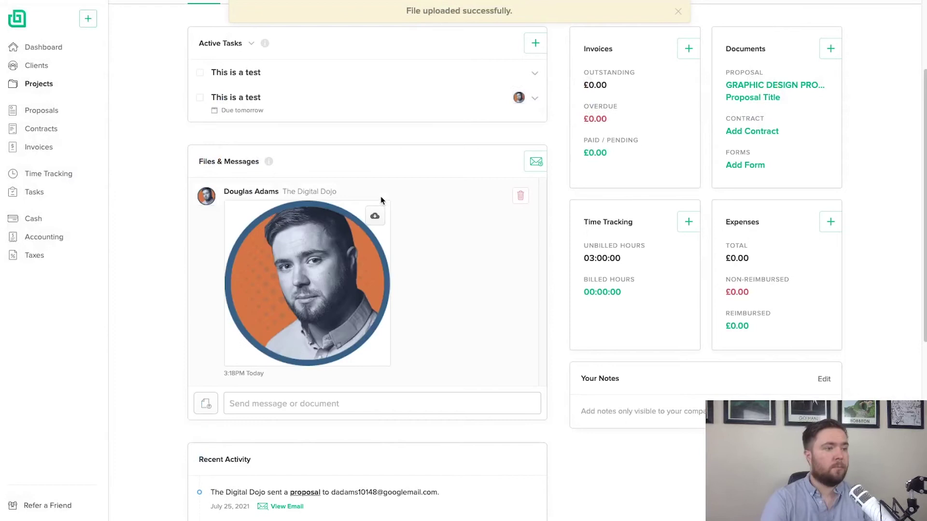
- Send the message 'This is truly beautiful!' under the uploaded logo
left_click(344, 408)
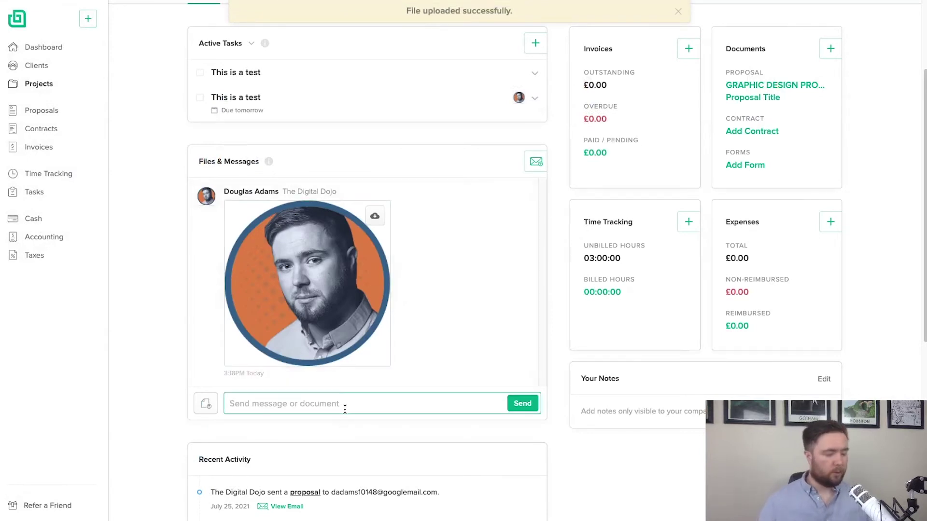
type("This is ")
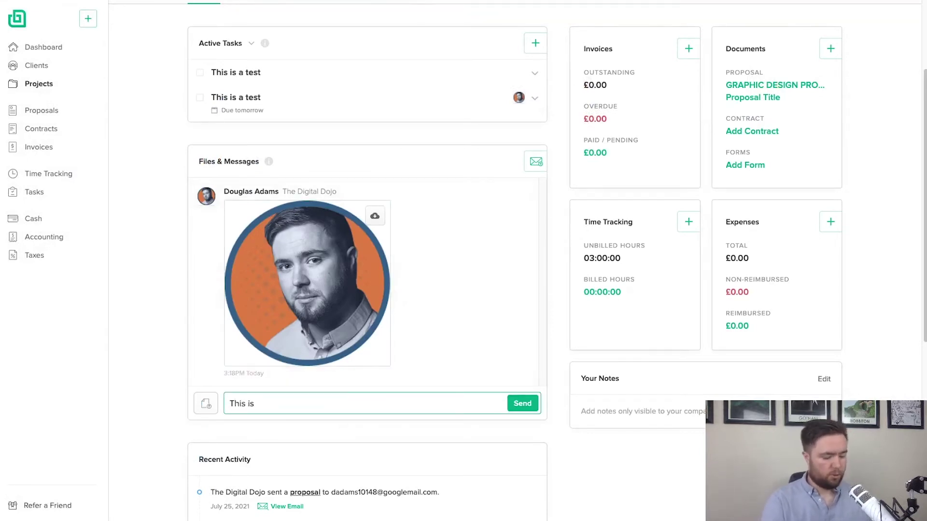
type("truly nbea")
key("BackSpace")
key("BackSpace")
key("BackSpace")
key("BackSpace")
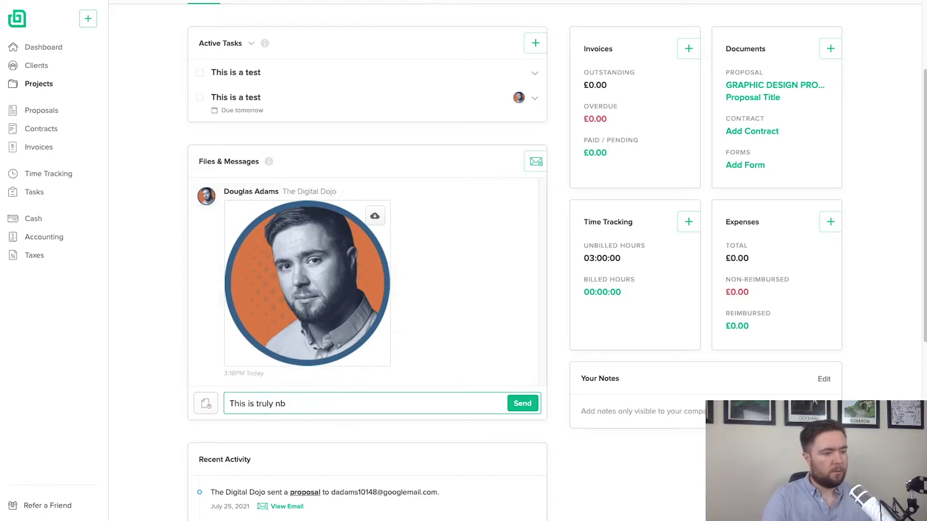
type("beauitufl,")
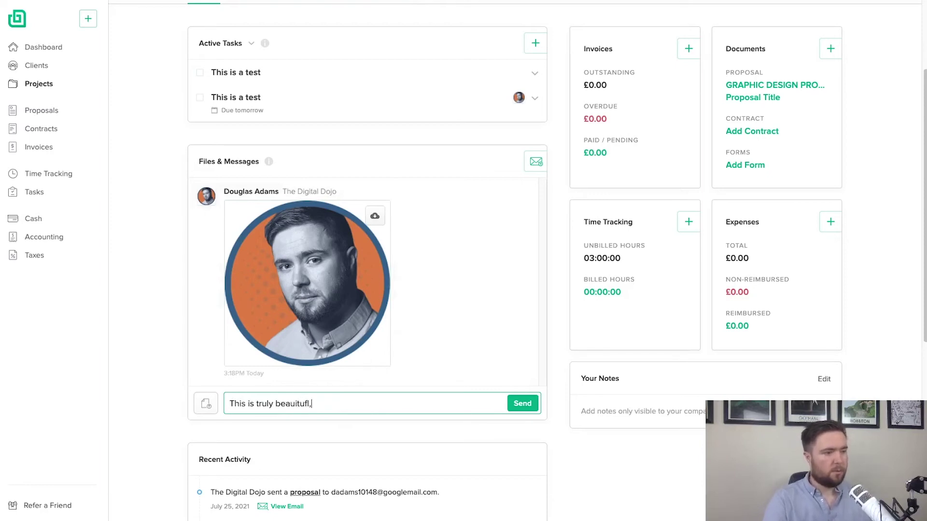
key("BackSpace")
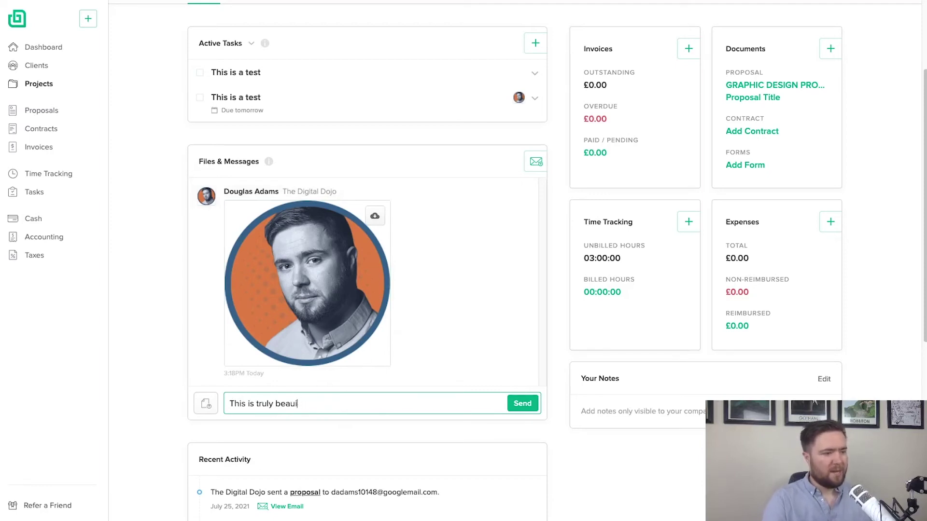
type("tiful!")
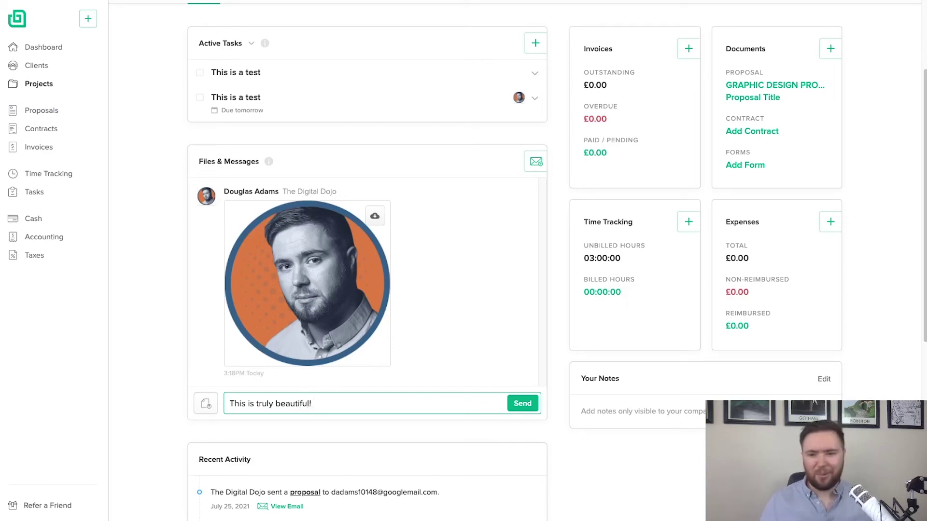
left_click(521, 404)
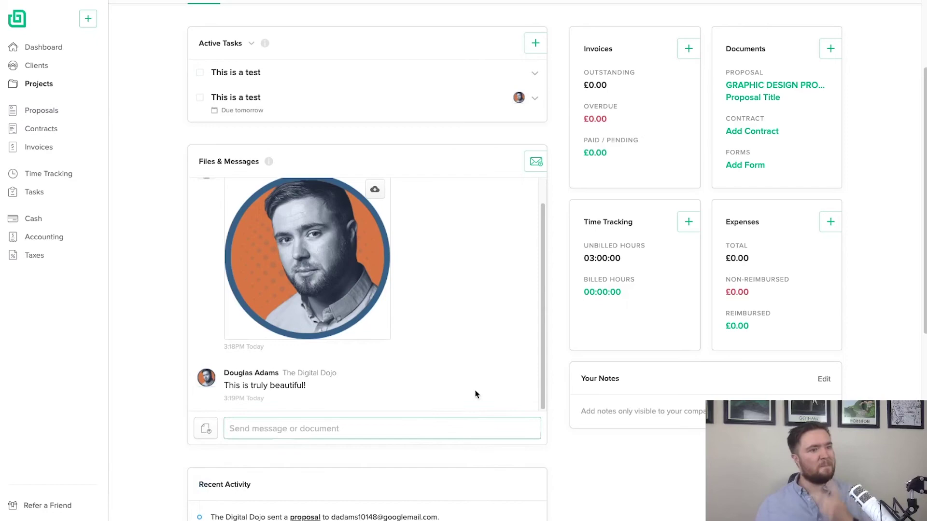
scroll(467, 343, "down", 5)
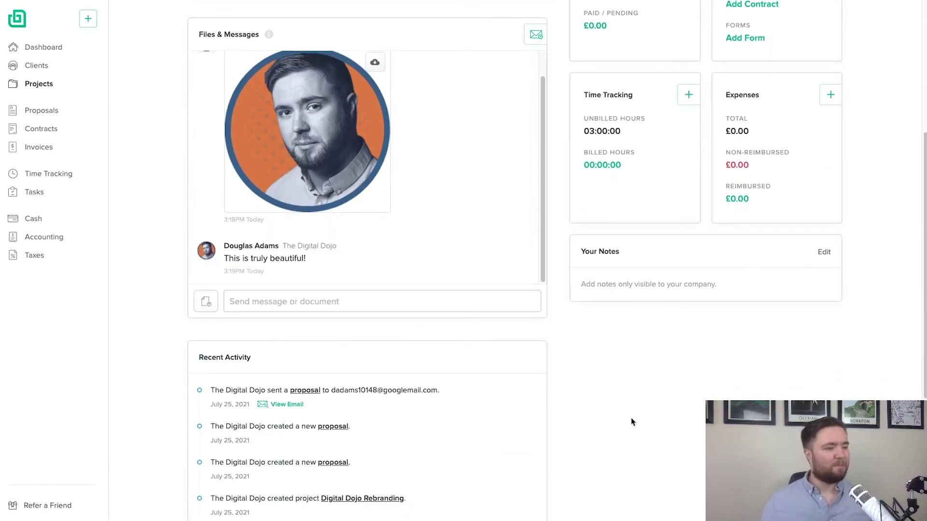
- Open the timer panel listing the Digital Dojo Rebranding and Social Media Hub Research entries
scroll(637, 422, "up", 10)
scroll(650, 425, "down", 1)
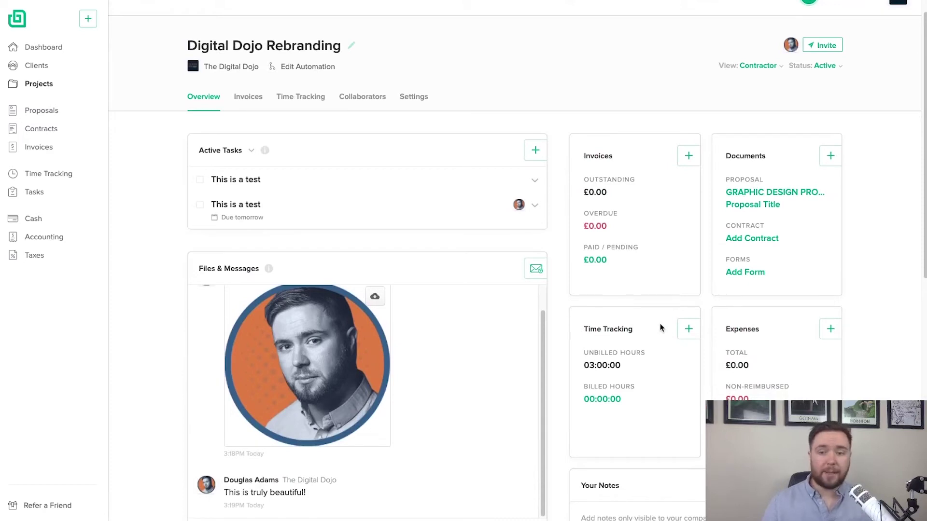
scroll(661, 323, "down", 1)
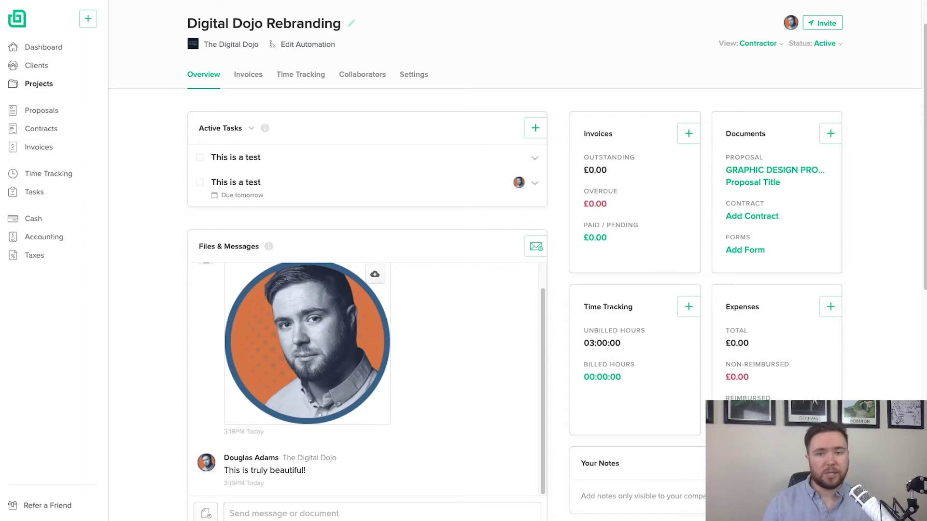
left_click(674, 1)
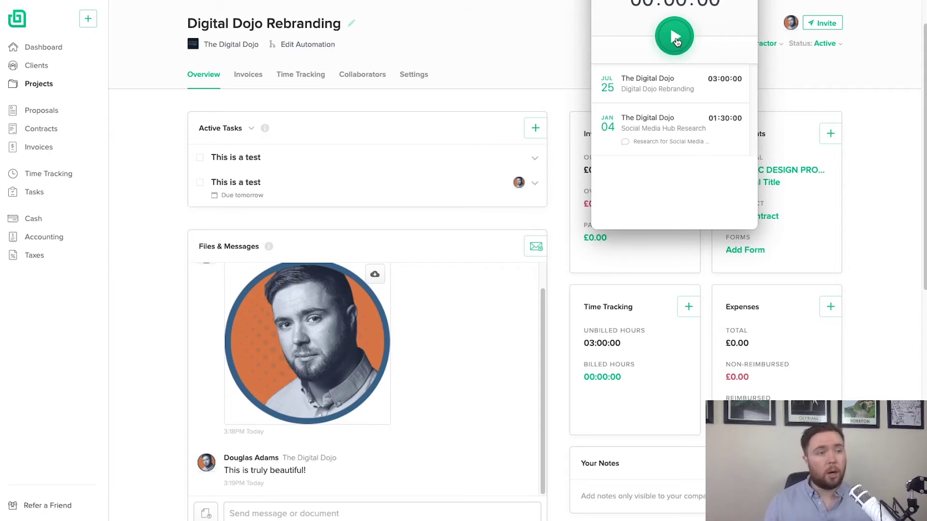
- Start a timer on Digital Dojo Rebranding at rate 100 described as 'The video', then close the panel
left_click(675, 39)
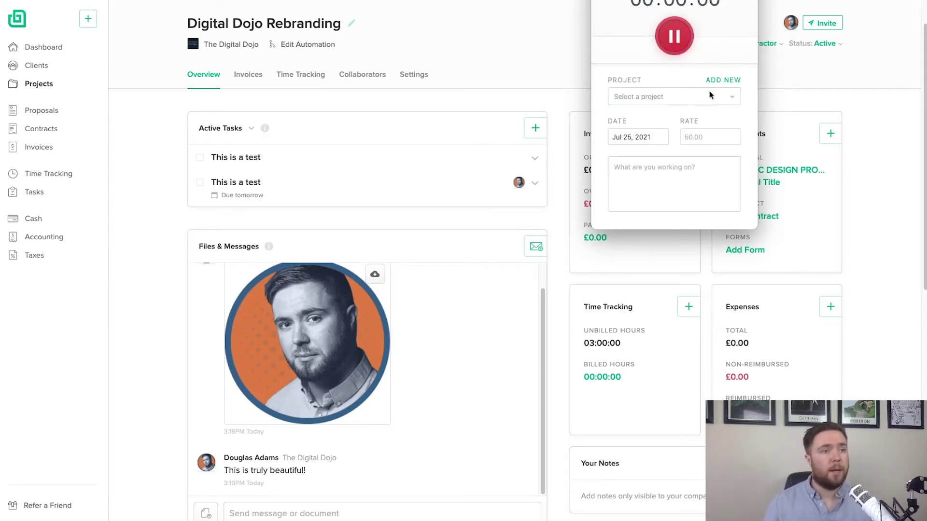
left_click(641, 96)
left_click(657, 114)
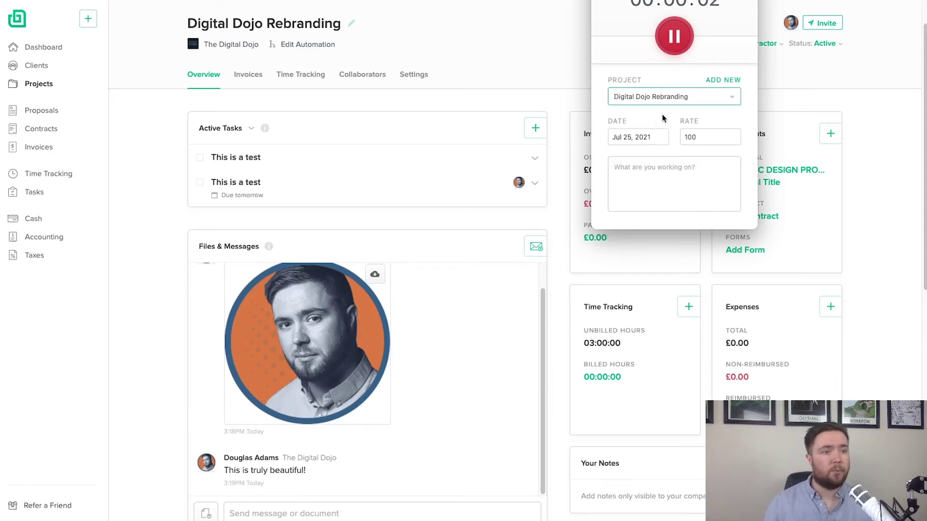
left_click(680, 130)
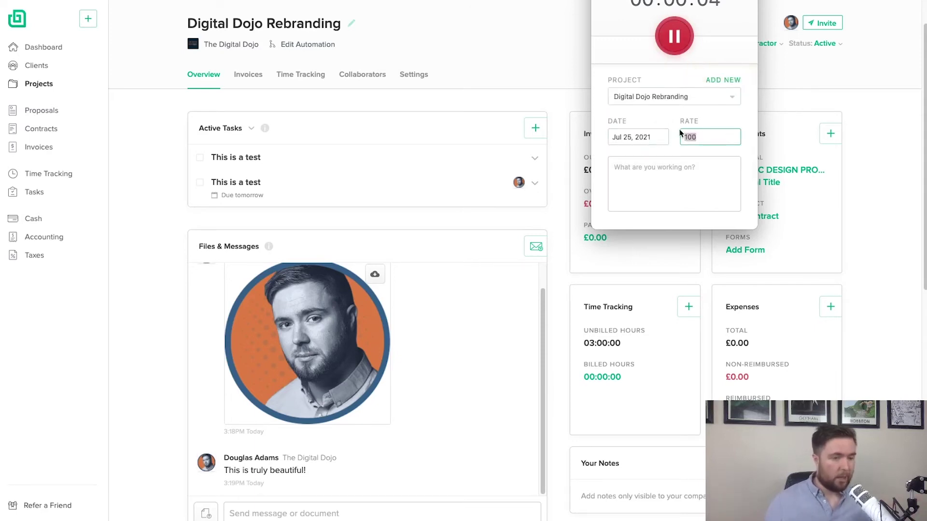
left_click(671, 175)
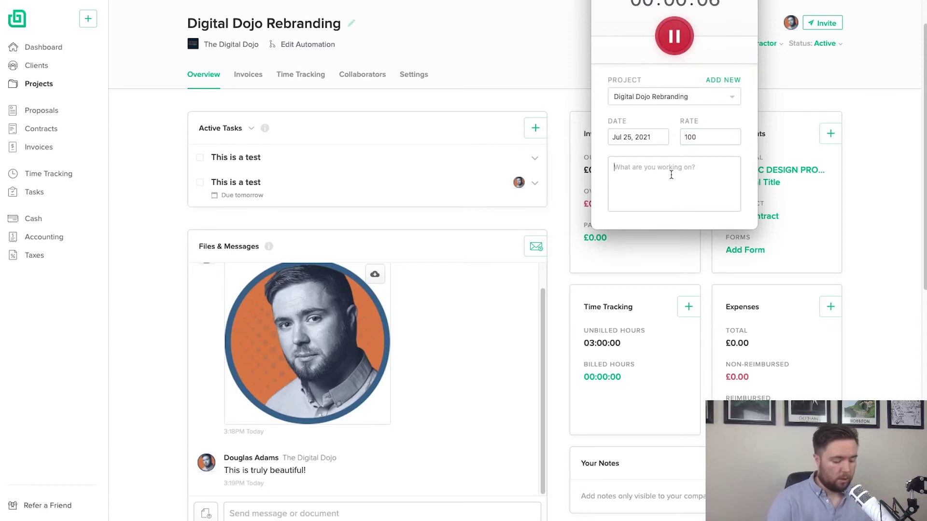
type("The video")
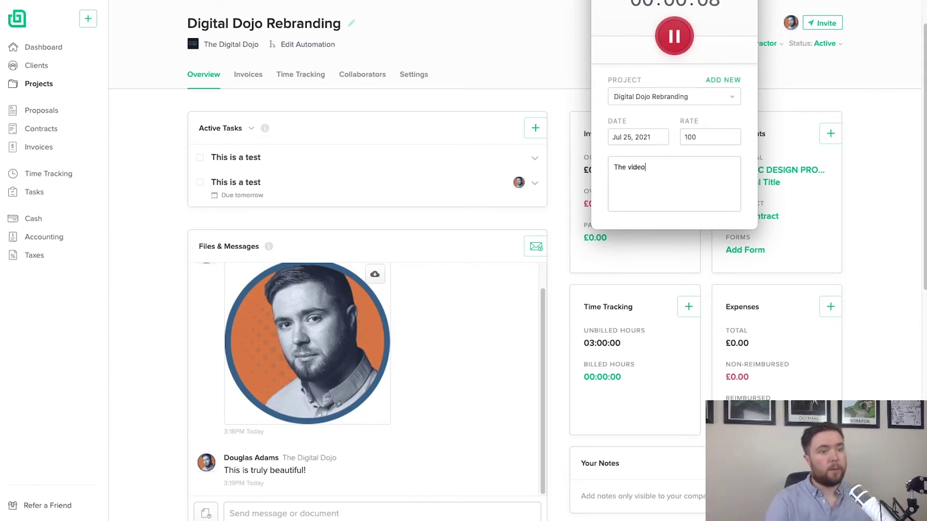
left_click(816, 76)
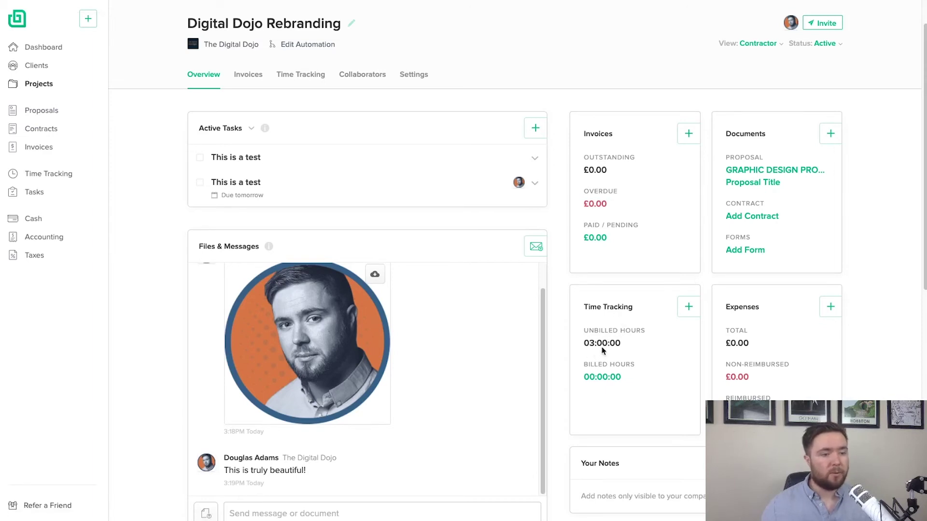
left_click_drag(617, 348, 573, 346)
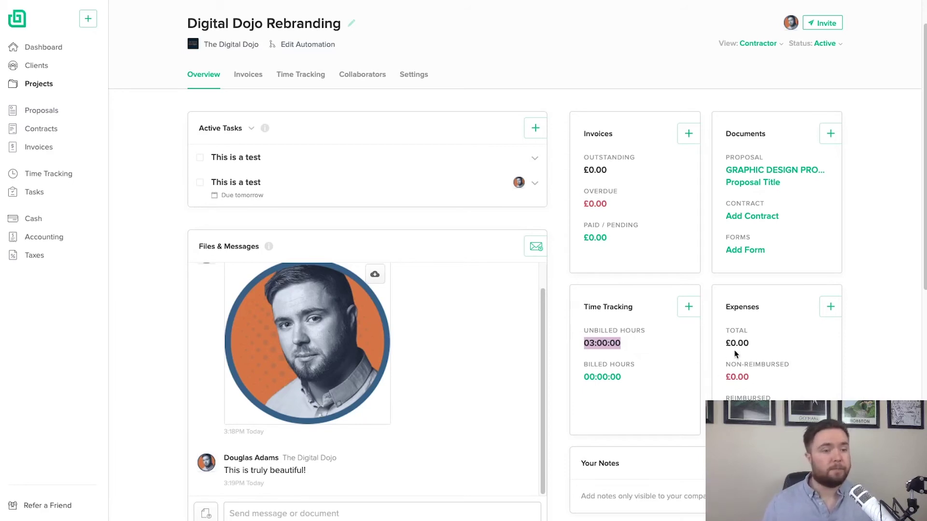
scroll(738, 355, "down", 1)
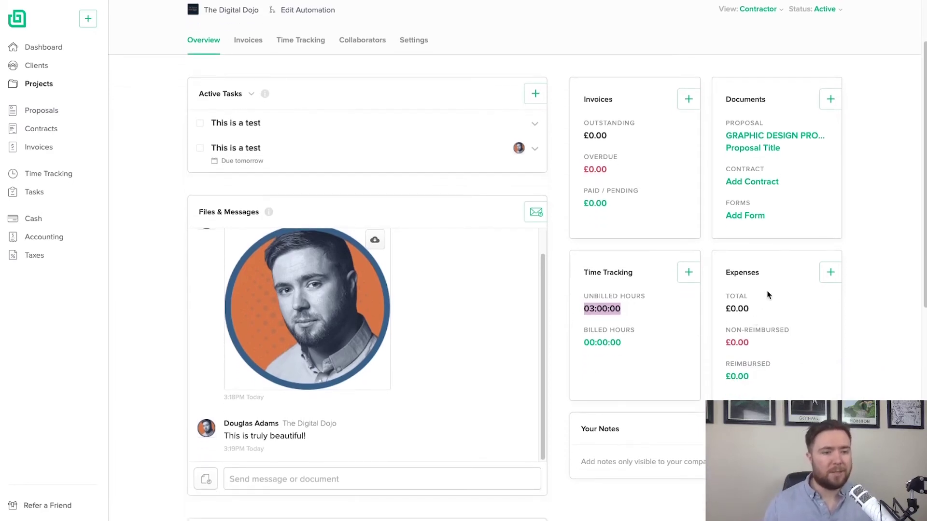
left_click(767, 295)
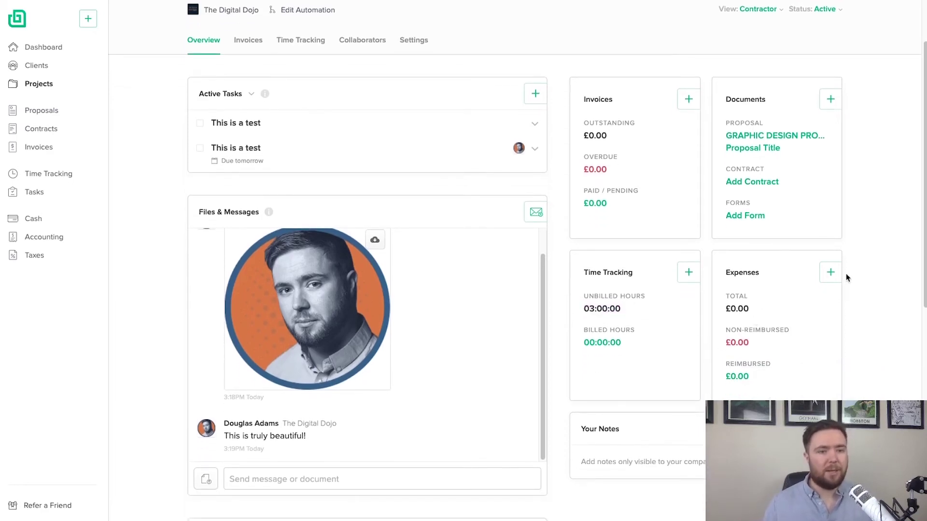
- Start a new expense named 'Travel Expenses' in the Flights, Taxi & Transportation category
left_click(847, 309)
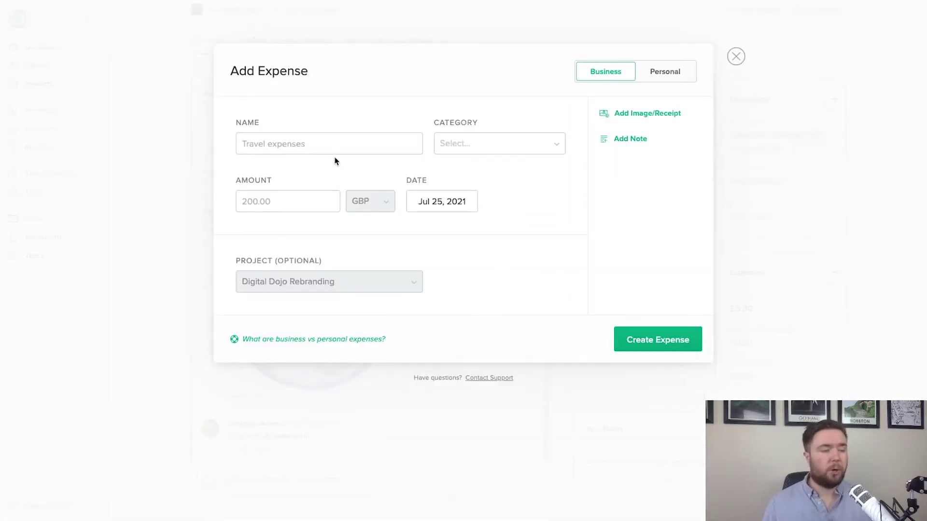
left_click(359, 144)
type("Tr")
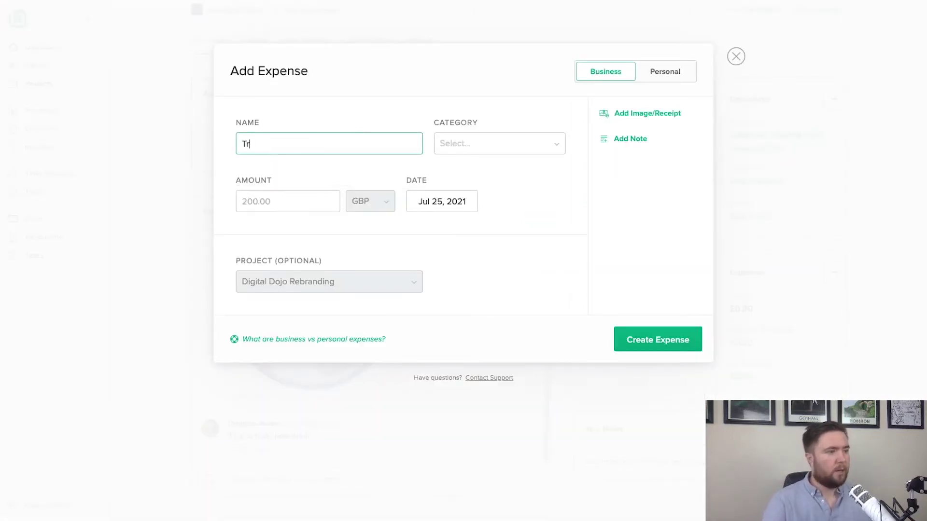
type("avel Expenses")
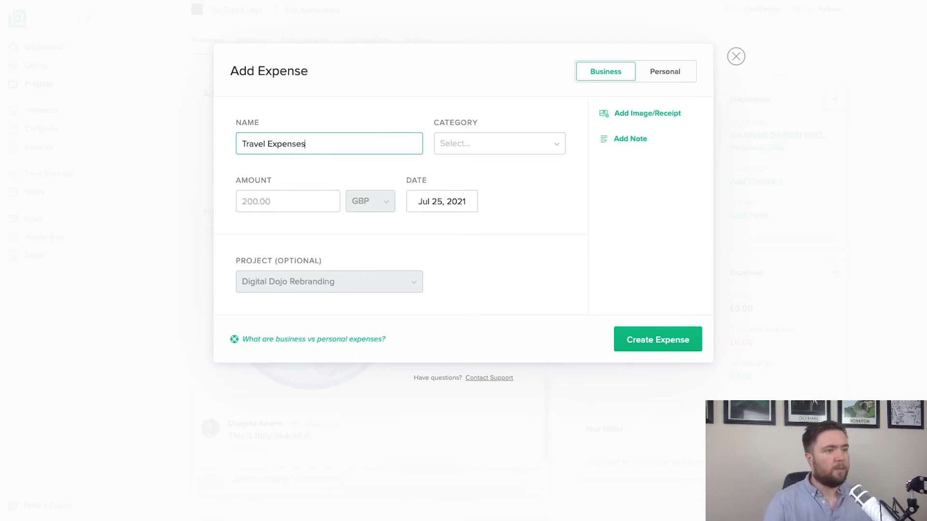
left_click(526, 150)
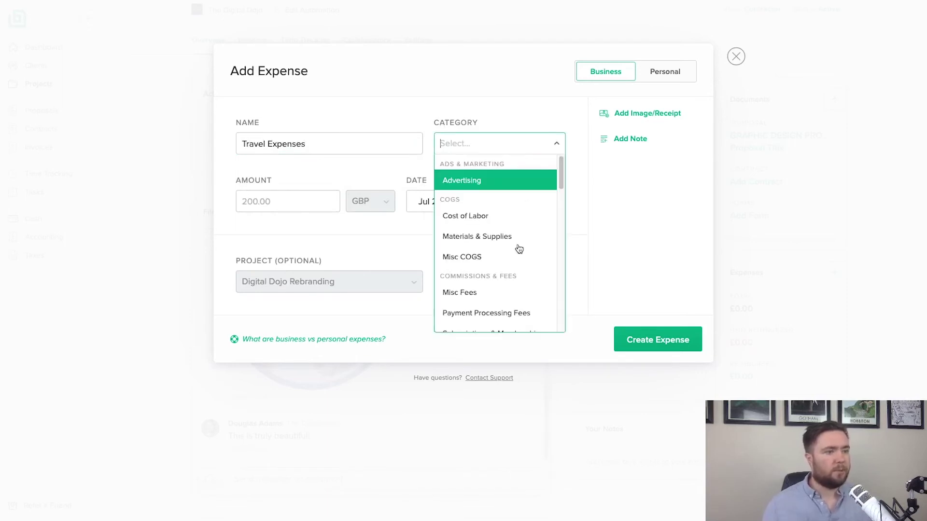
scroll(517, 248, "down", 3)
scroll(517, 246, "down", 3)
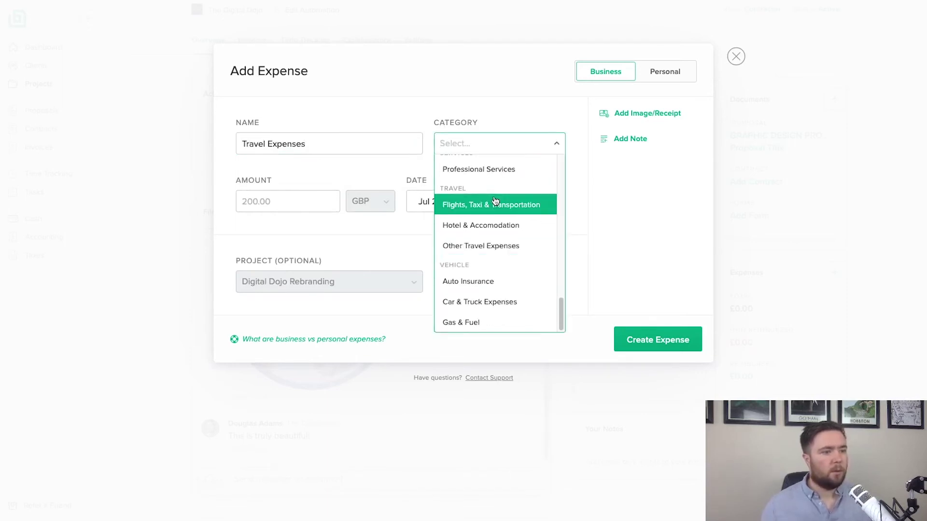
left_click(521, 204)
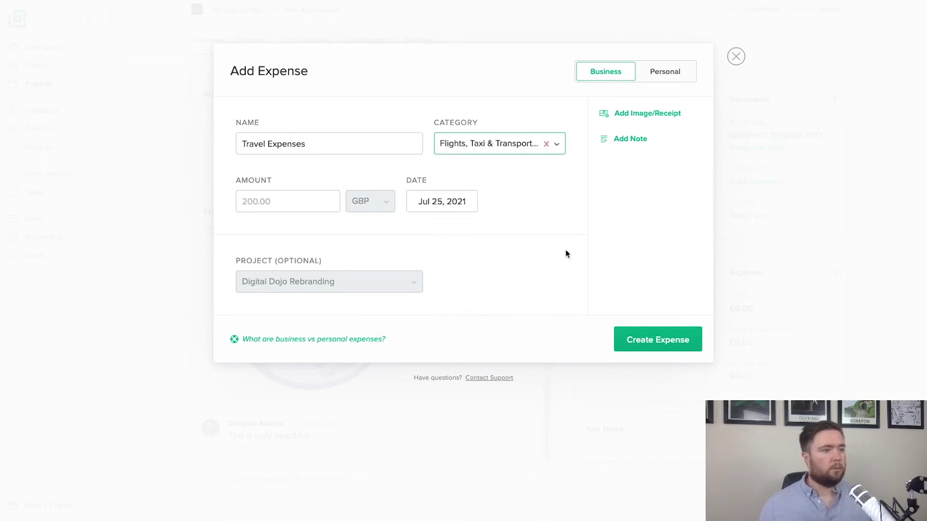
- Give the expense amount 150, date Jul 24, 2021, and note 'To get to London', then create it
left_click(300, 205)
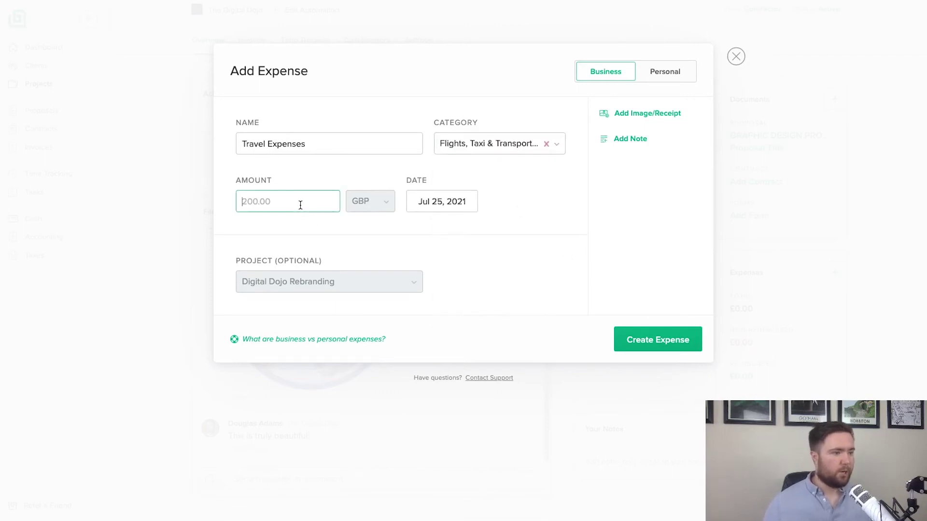
type("150")
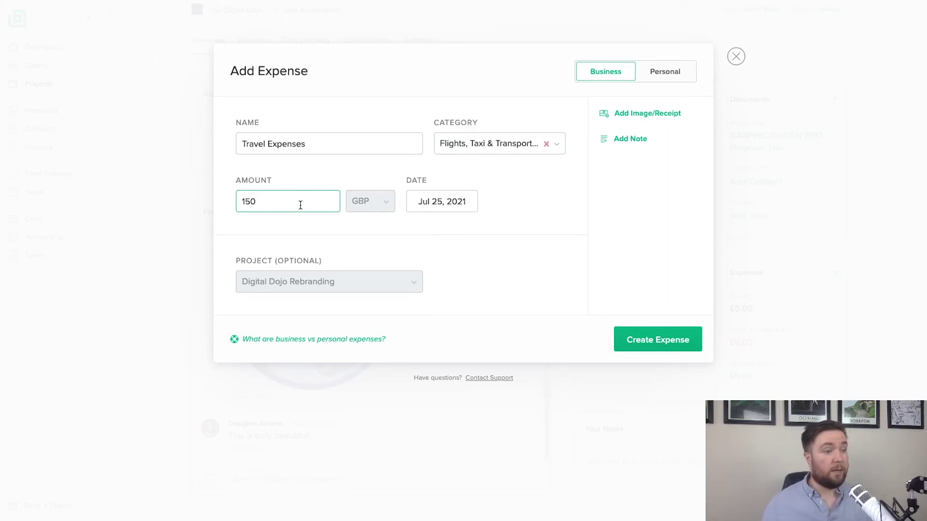
left_click(423, 203)
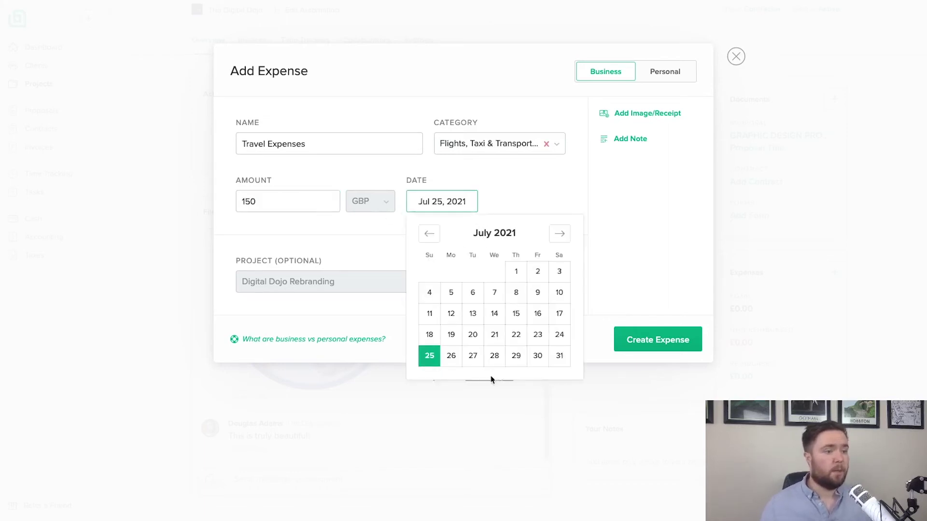
left_click(556, 335)
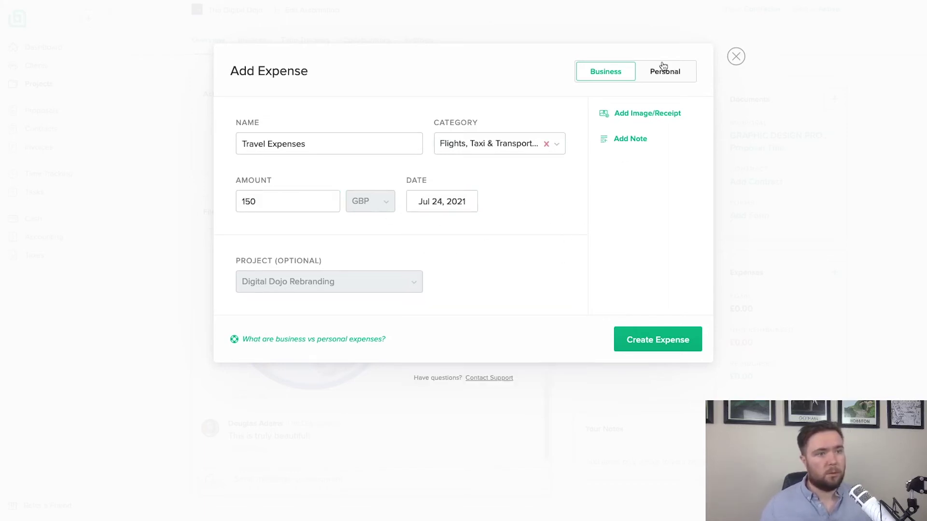
left_click(637, 141)
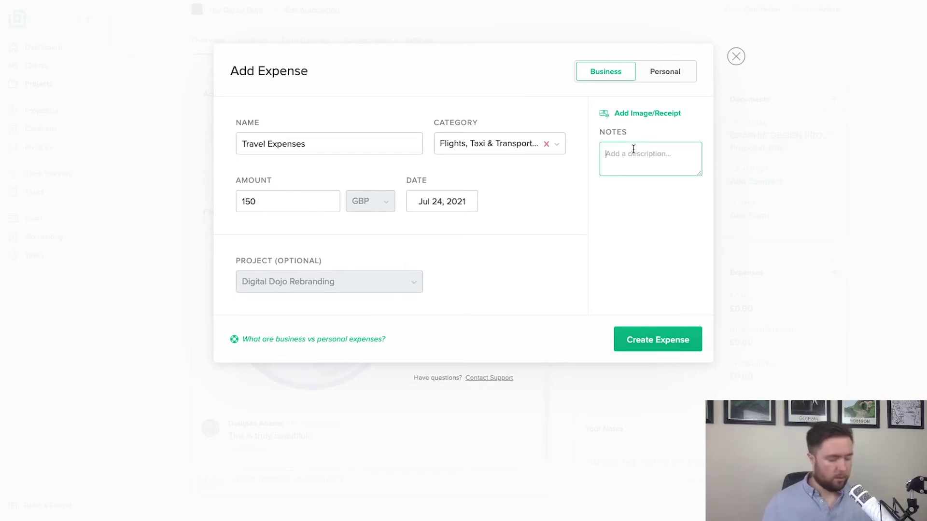
type("To get to Lo")
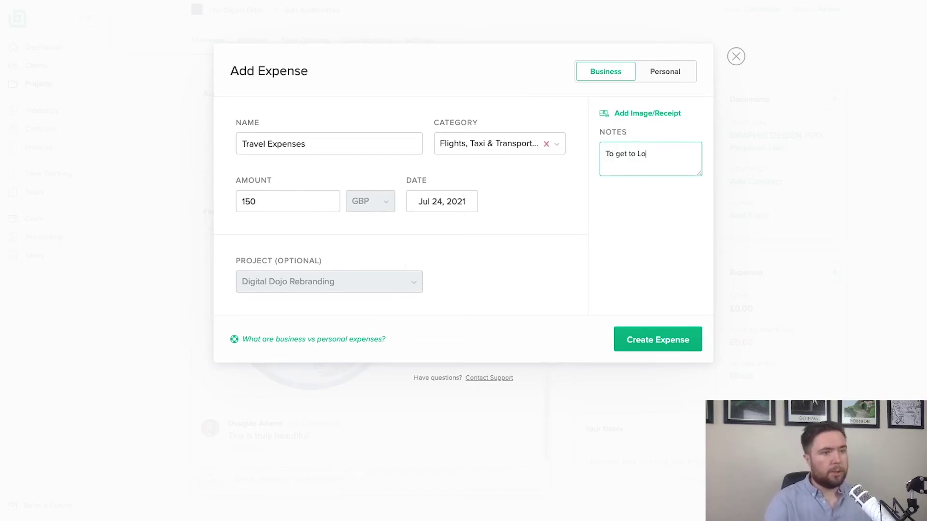
type("ndon.")
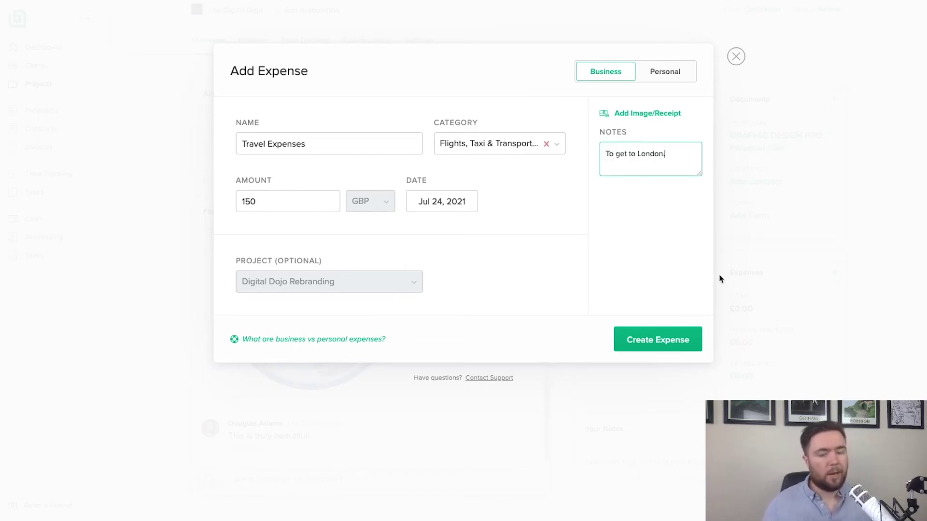
left_click(663, 340)
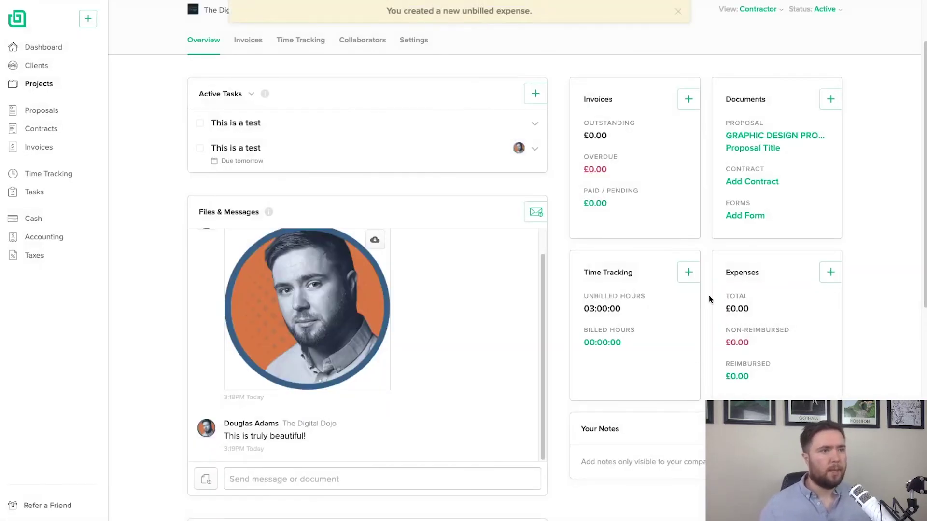
- Find the sent proposal entry in Recent Activity and open its email
scroll(643, 275, "down", 2)
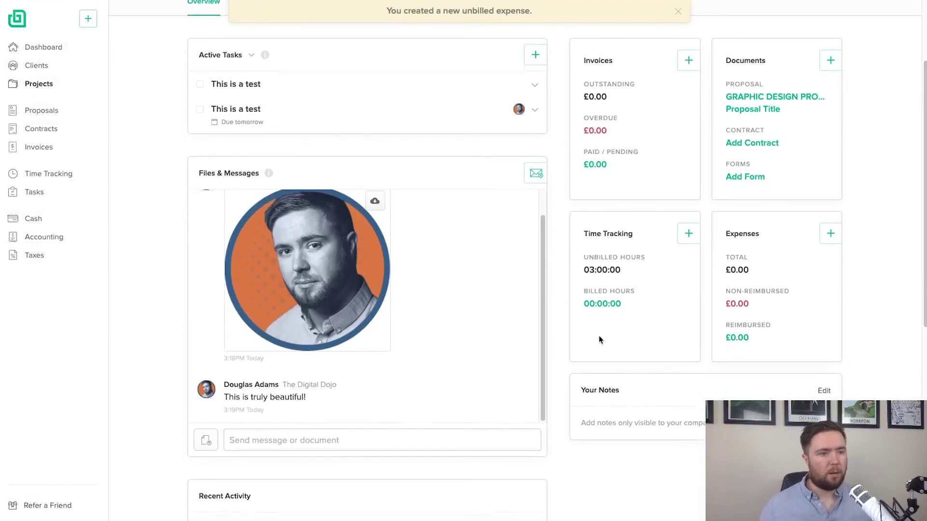
scroll(599, 335, "down", 3)
scroll(598, 217, "down", 3)
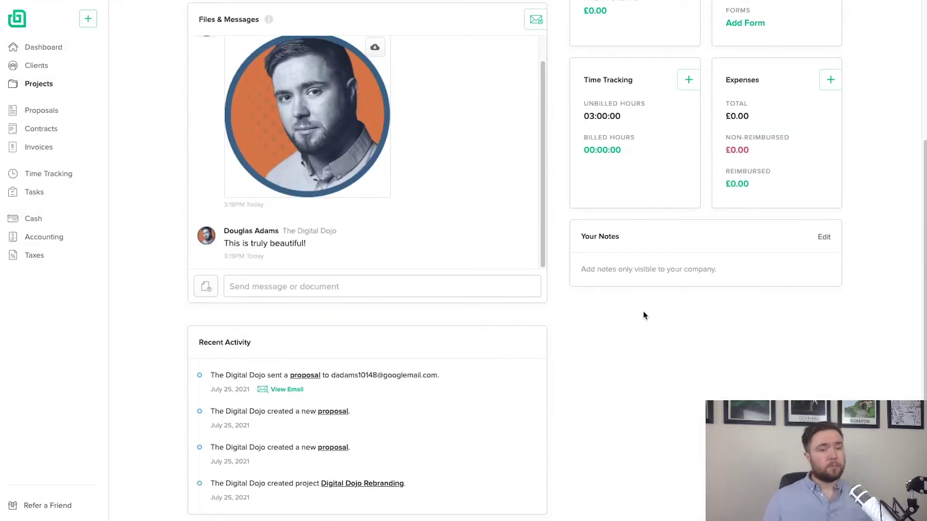
scroll(503, 412, "up", 5)
scroll(506, 415, "up", 1)
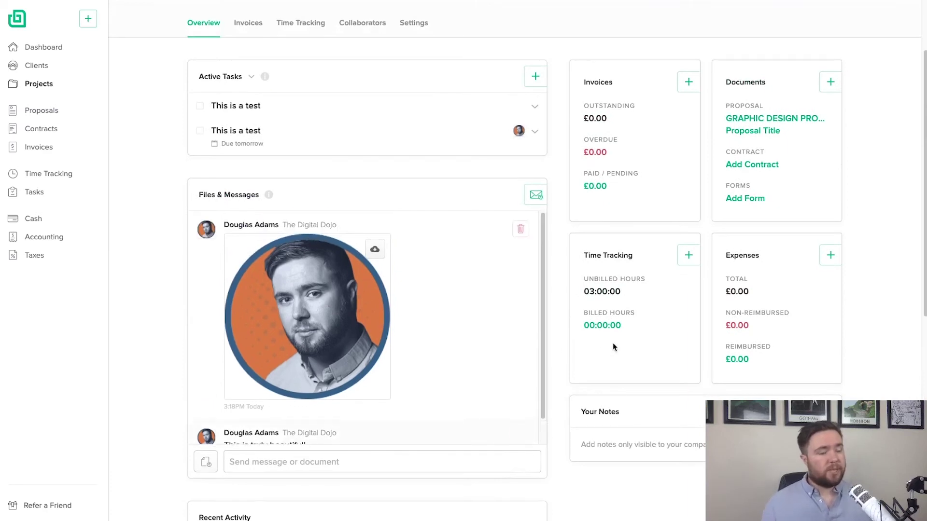
scroll(636, 387, "down", 5)
scroll(636, 386, "down", 1)
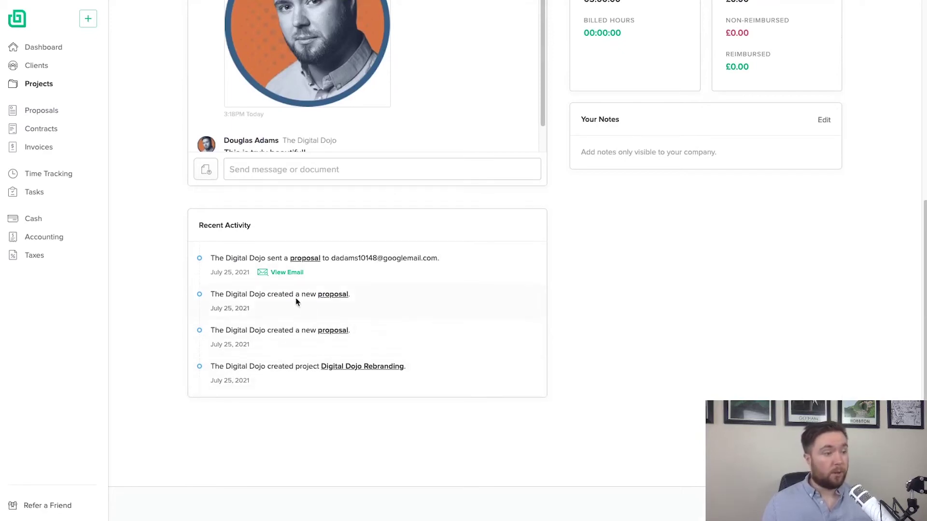
left_click(288, 273)
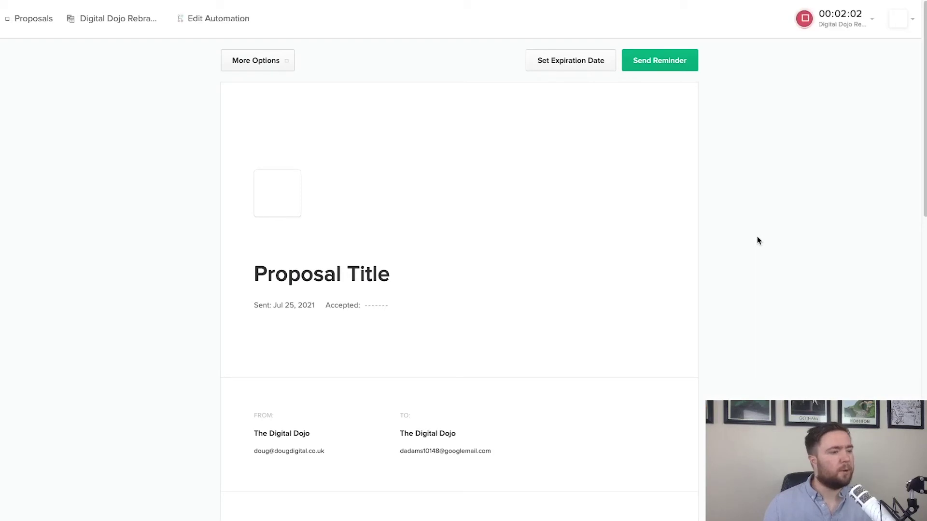
- Scroll through the sent Digital Dojo Rebranding proposal page to review it
scroll(635, 247, "down", 4)
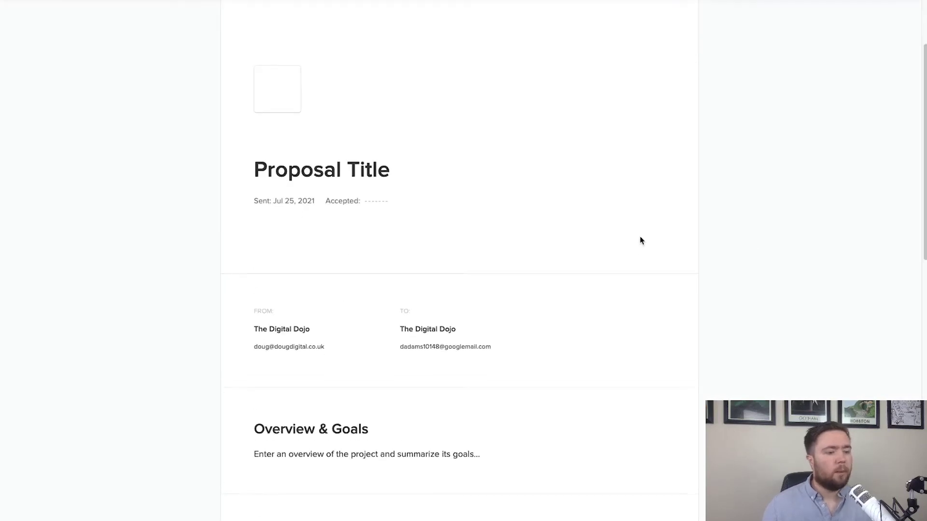
scroll(639, 237, "up", 4)
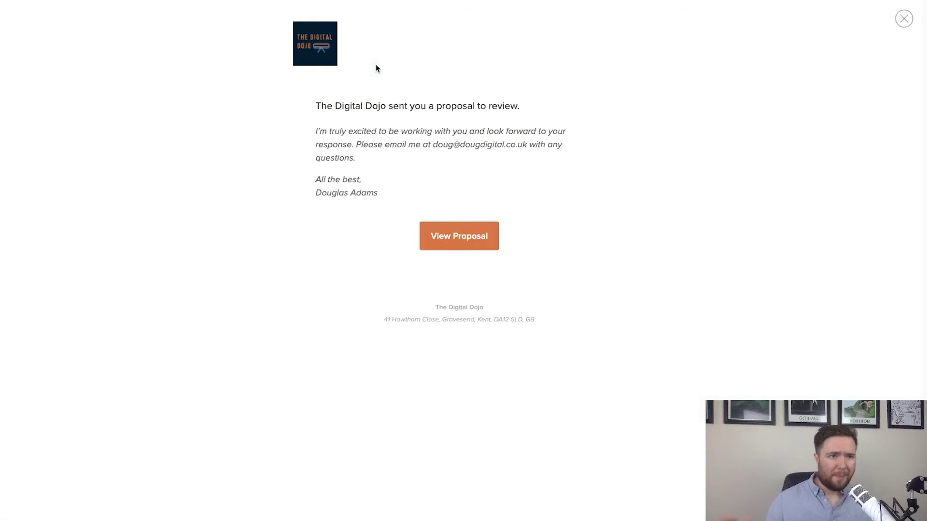
- Close the email preview, check the empty Invoices tab, and dismiss Create an Invoice unused
left_click(904, 19)
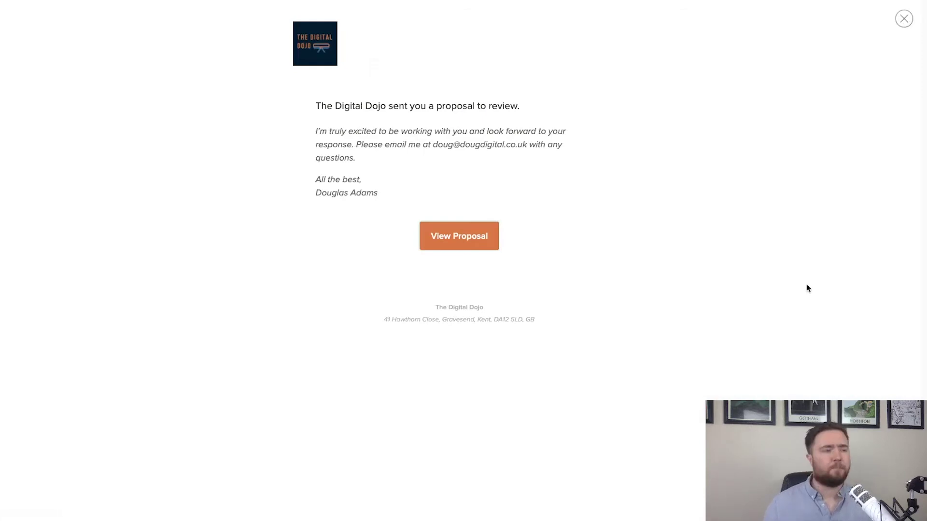
scroll(595, 317, "up", 8)
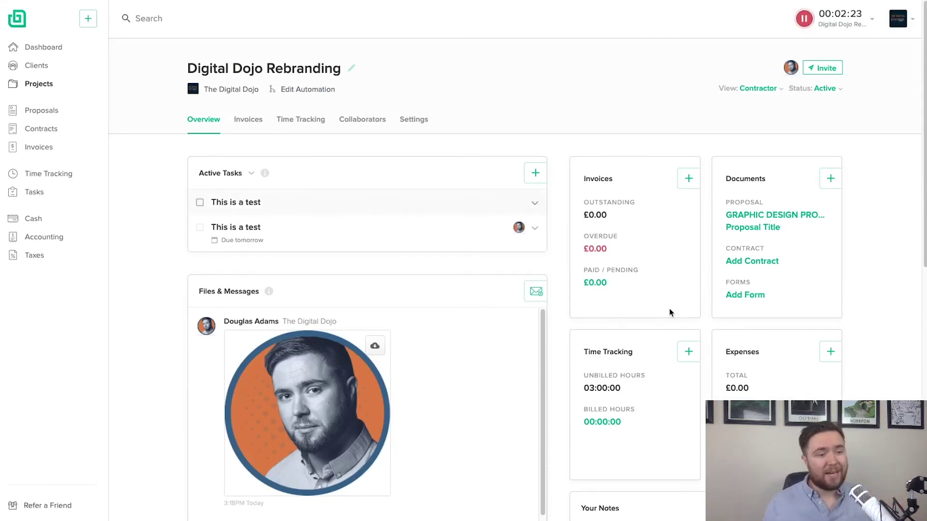
scroll(670, 312, "down", 2)
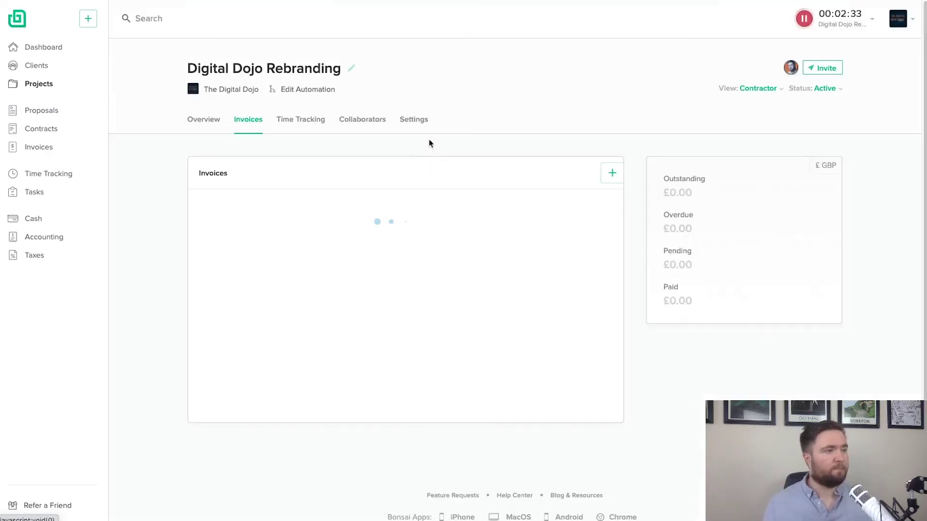
scroll(566, 144, "down", 1)
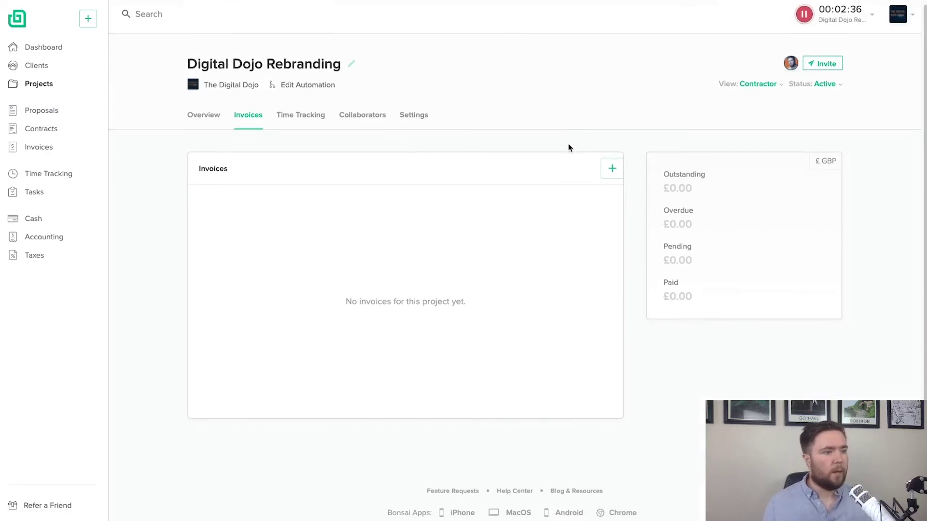
triple_click(347, 299)
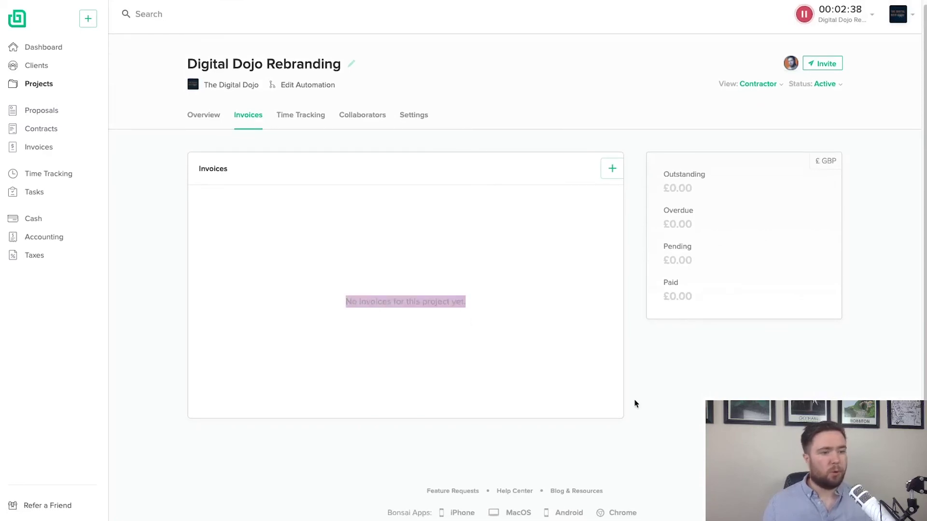
left_click(706, 368)
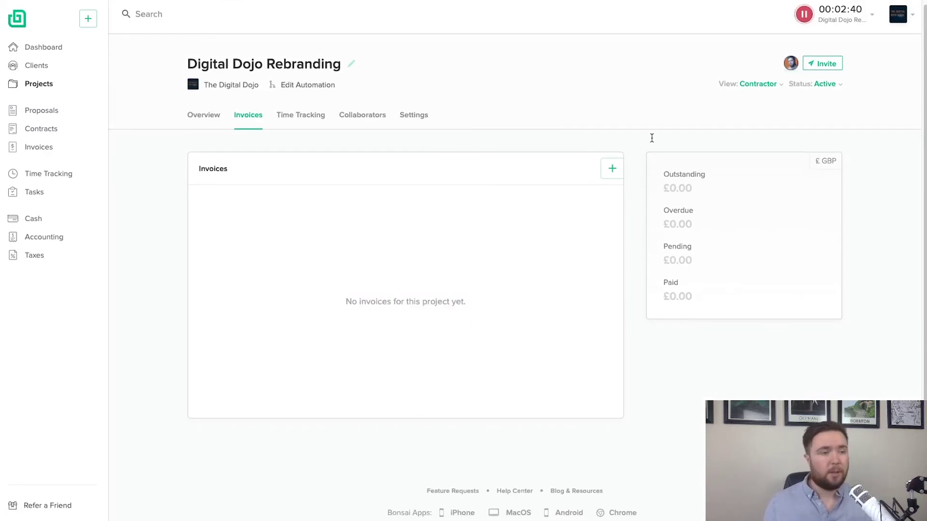
left_click(613, 169)
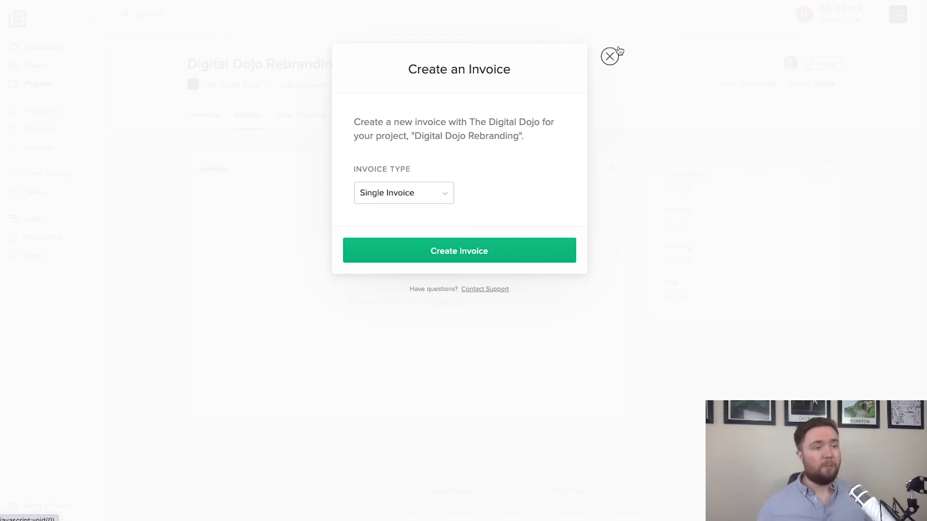
left_click(610, 55)
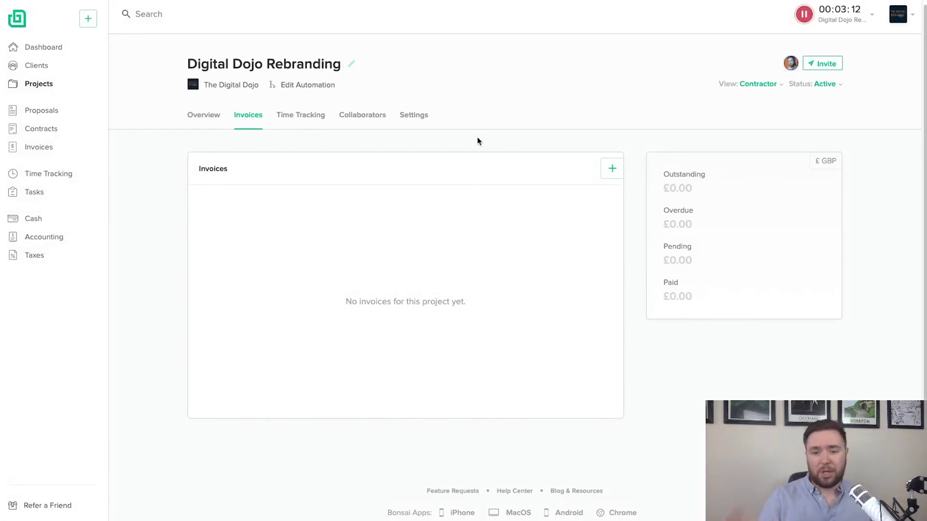
- In Time Tracking, stop the timer so The video logs 00:03:33 and unbilled totals 3.059 hours, £305.90
left_click(287, 116)
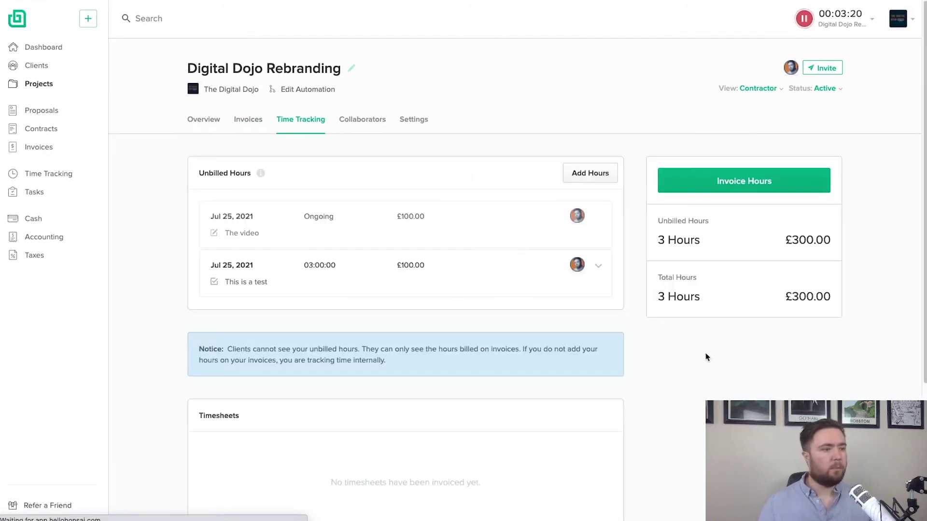
scroll(706, 354, "down", 1)
scroll(709, 352, "down", 2)
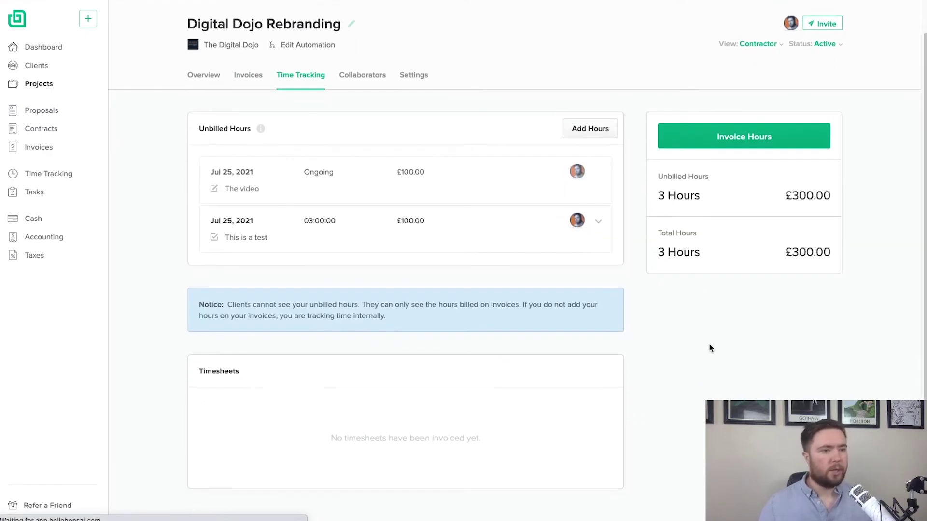
scroll(610, 315, "down", 1)
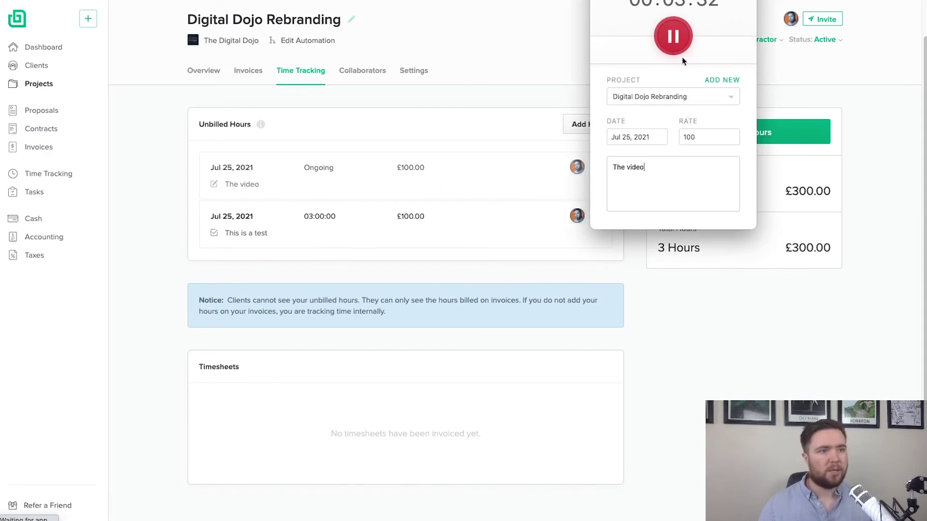
left_click(675, 35)
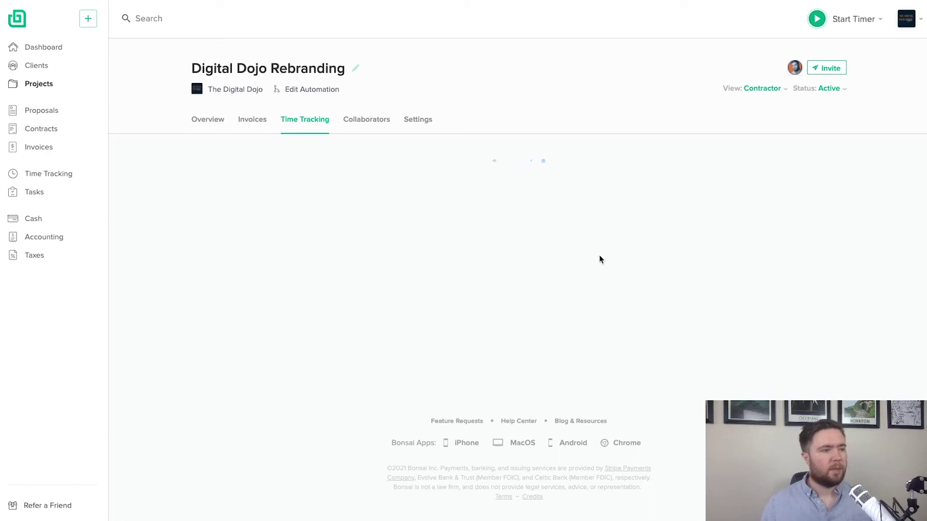
scroll(595, 257, "down", 1)
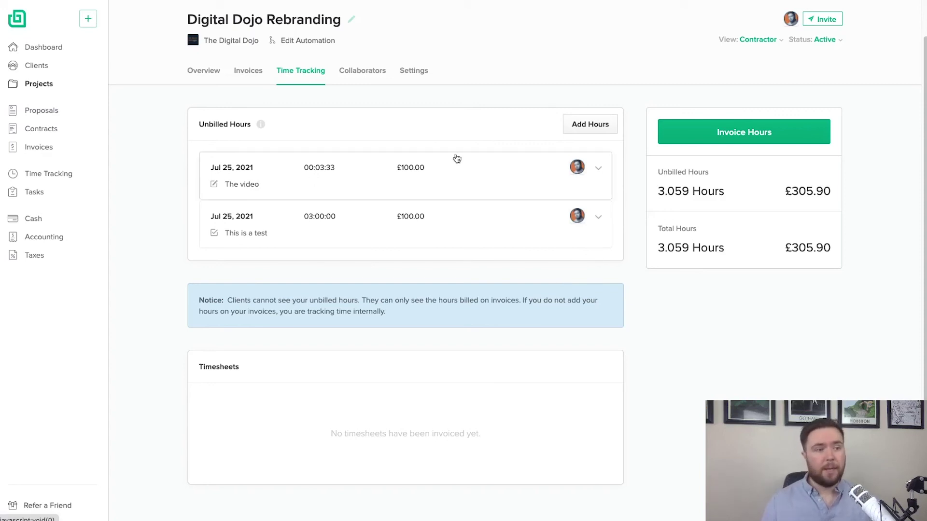
- Edit The video entry's minutes to 90, making it 01:30:33 and totals 4.509 hours, £450.90
left_click(598, 169)
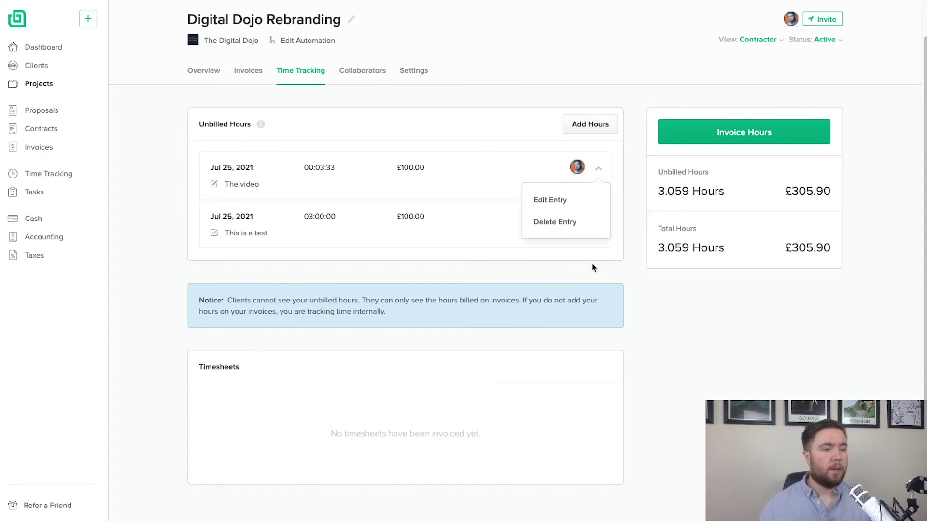
left_click(548, 197)
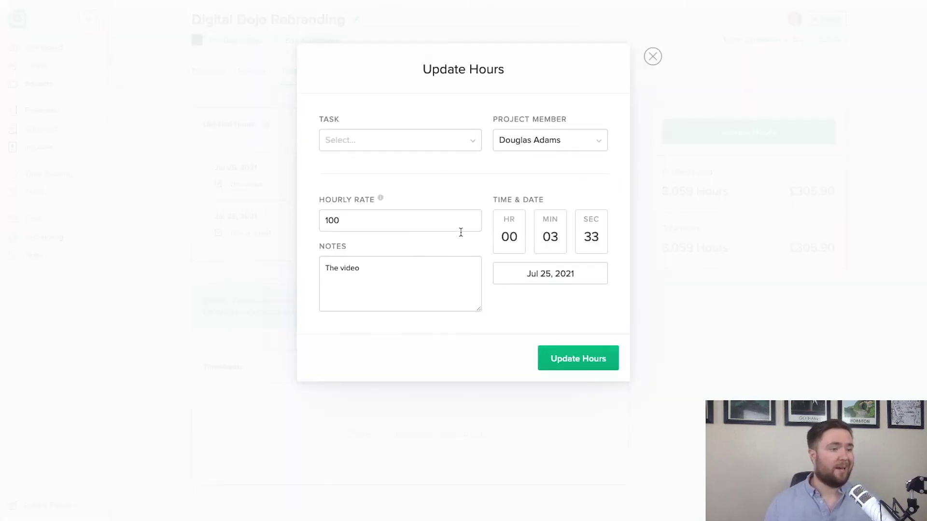
left_click(565, 235)
left_click_drag(560, 235, 530, 234)
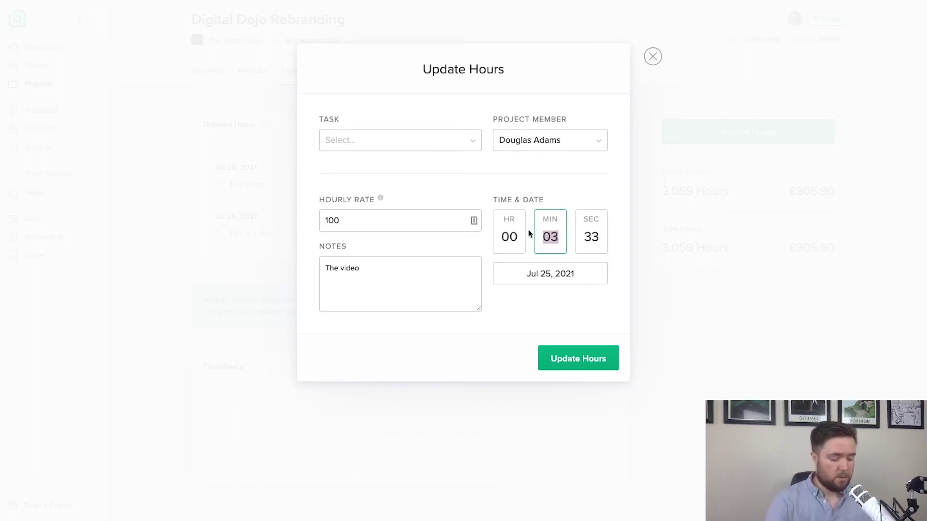
type("90")
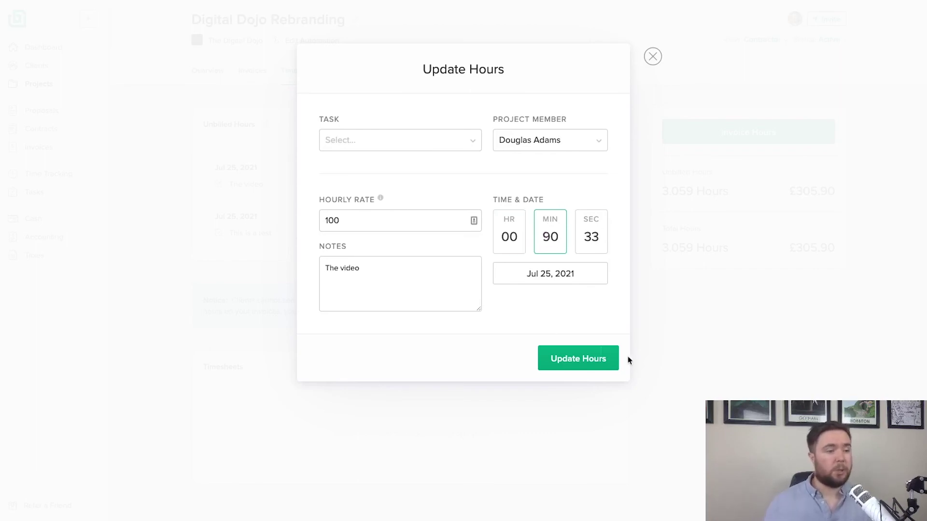
left_click(591, 363)
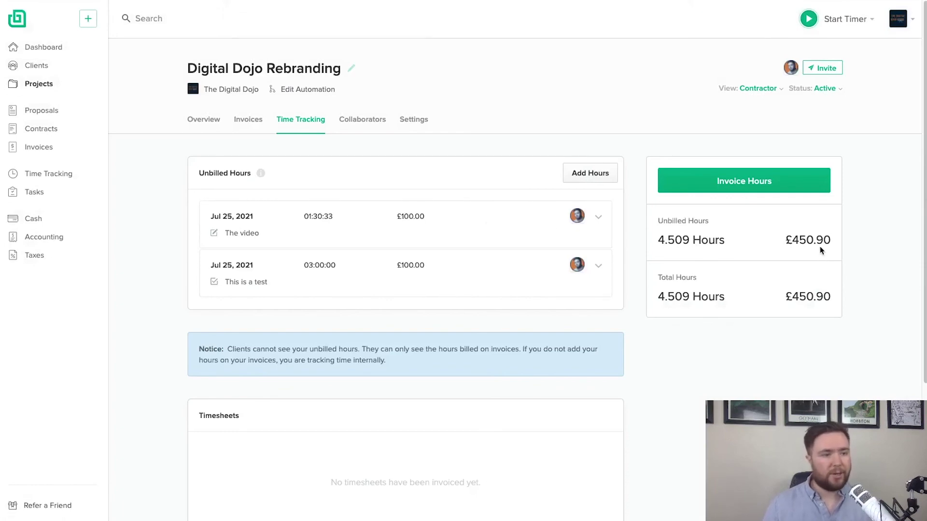
scroll(647, 340, "down", 4)
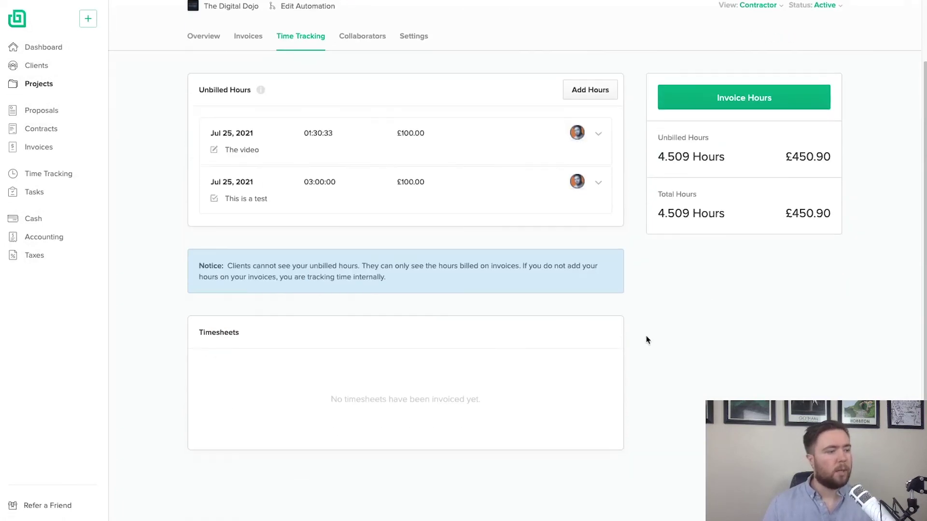
scroll(647, 333, "up", 4)
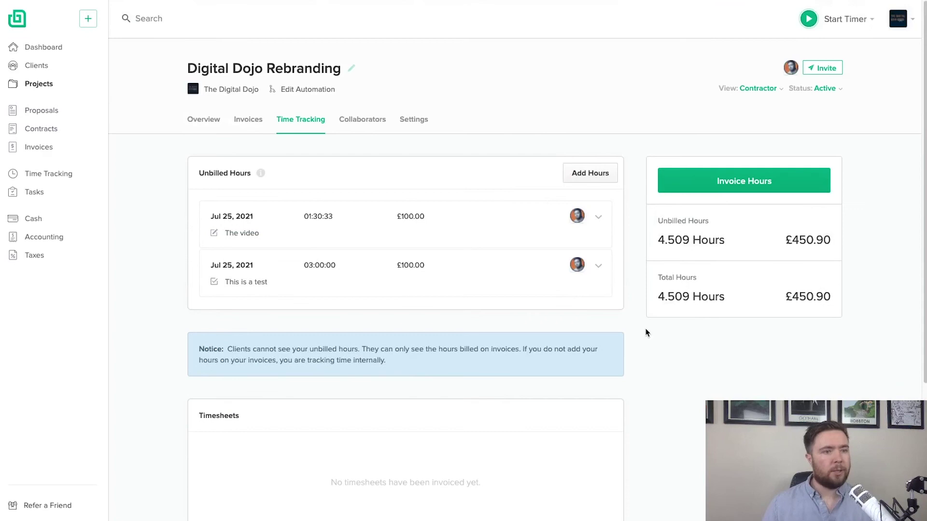
left_click(724, 183)
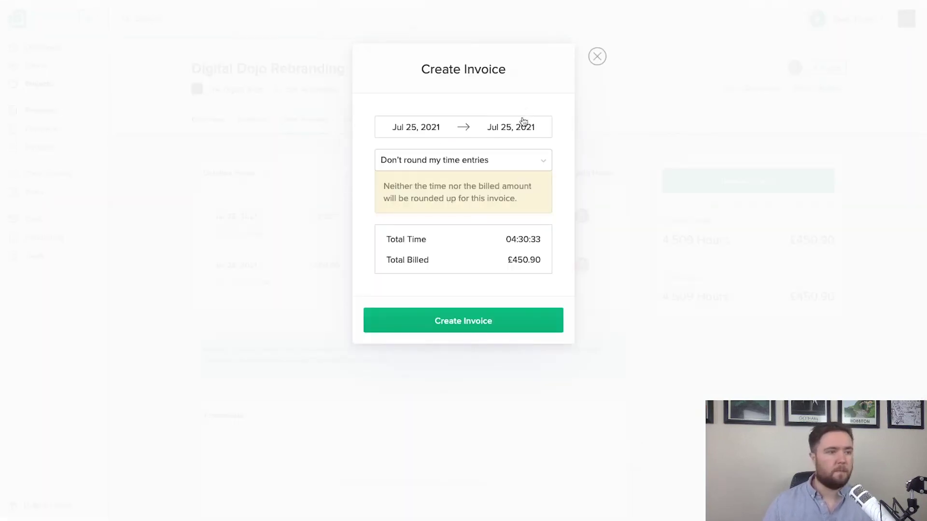
left_click(542, 156)
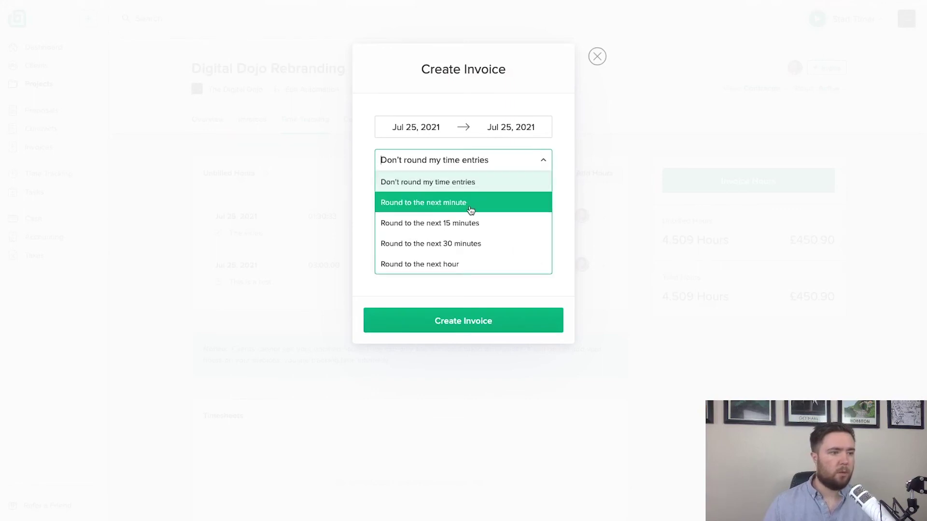
left_click(474, 263)
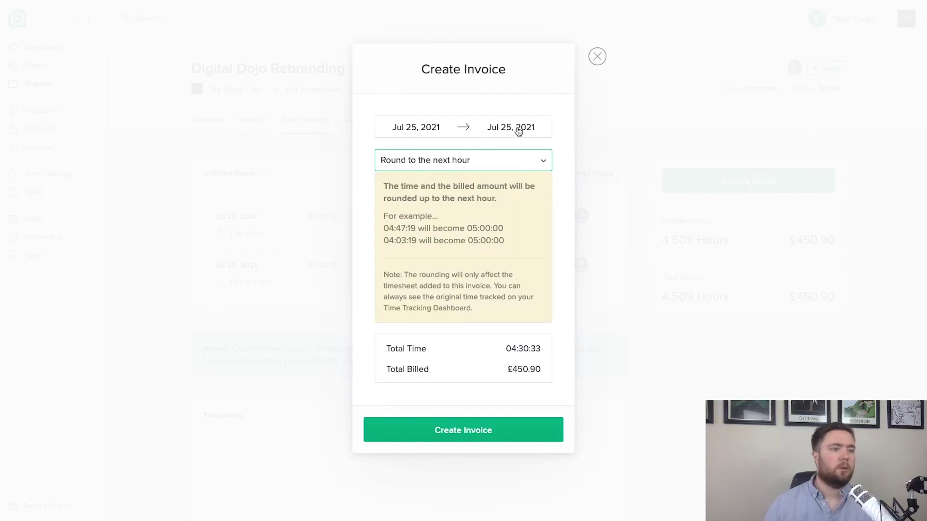
left_click(496, 430)
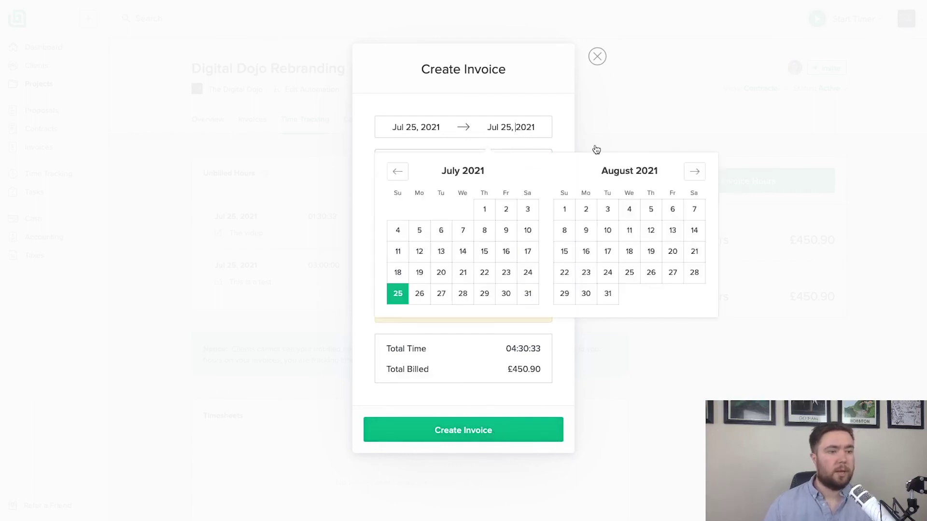
left_click(560, 67)
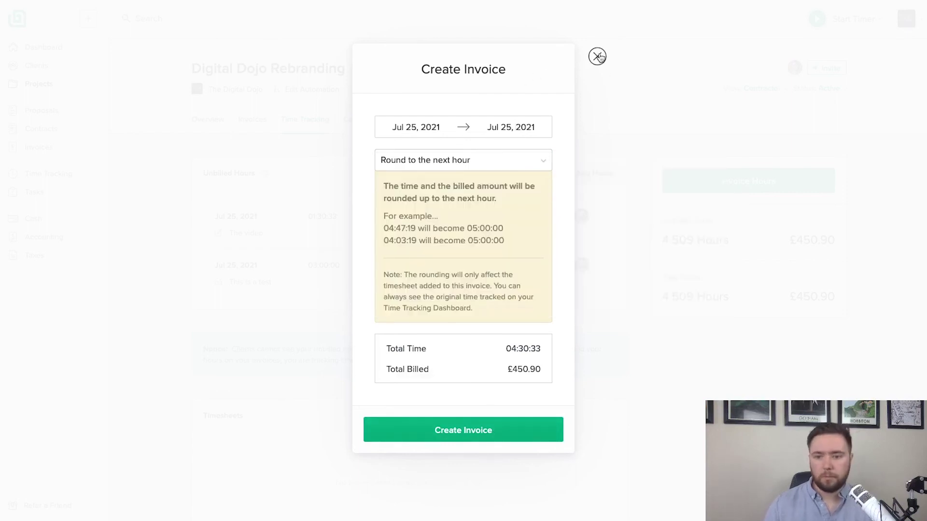
left_click(597, 56)
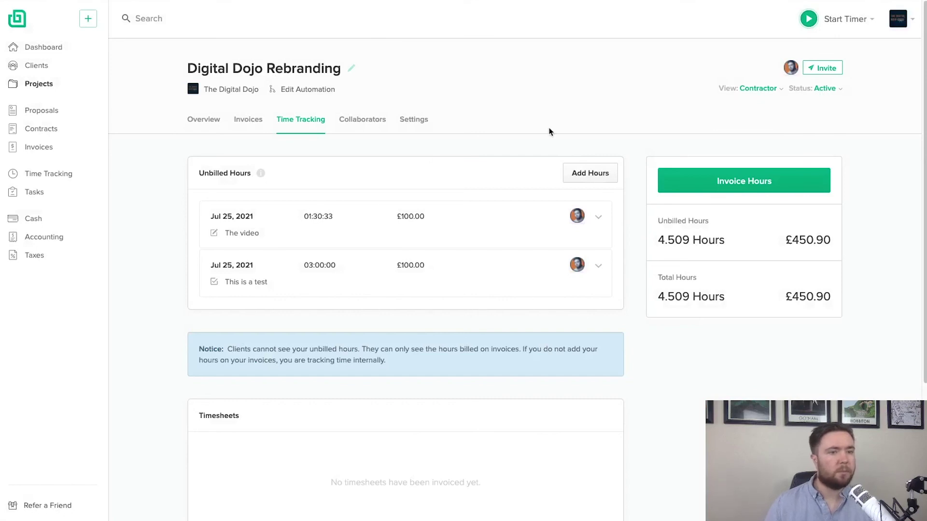
- Open the Collaborators tab and highlight the explanation about inviting collaborators
left_click(460, 230)
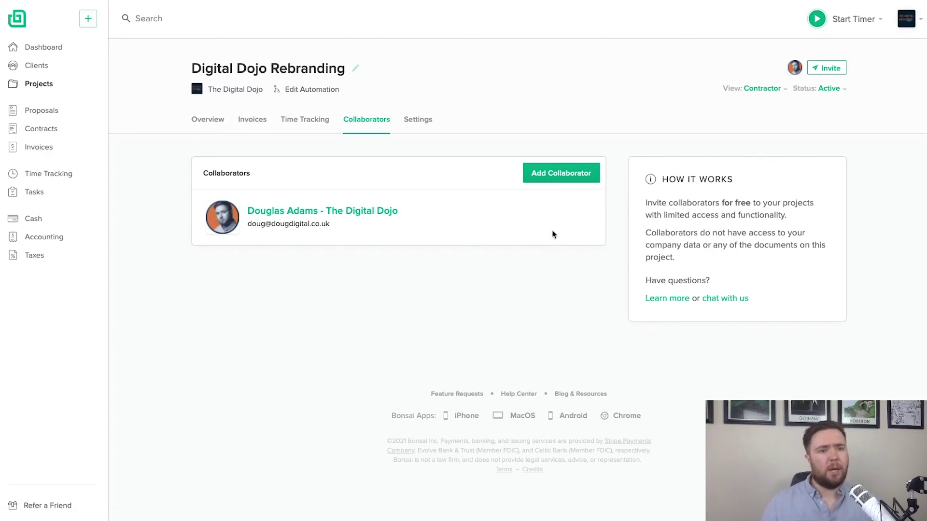
left_click_drag(662, 204, 807, 215)
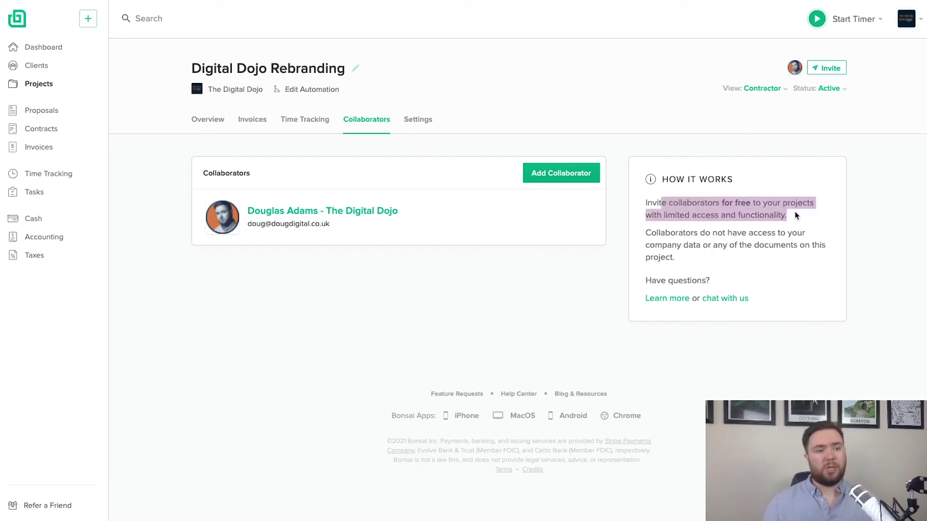
left_click(795, 213)
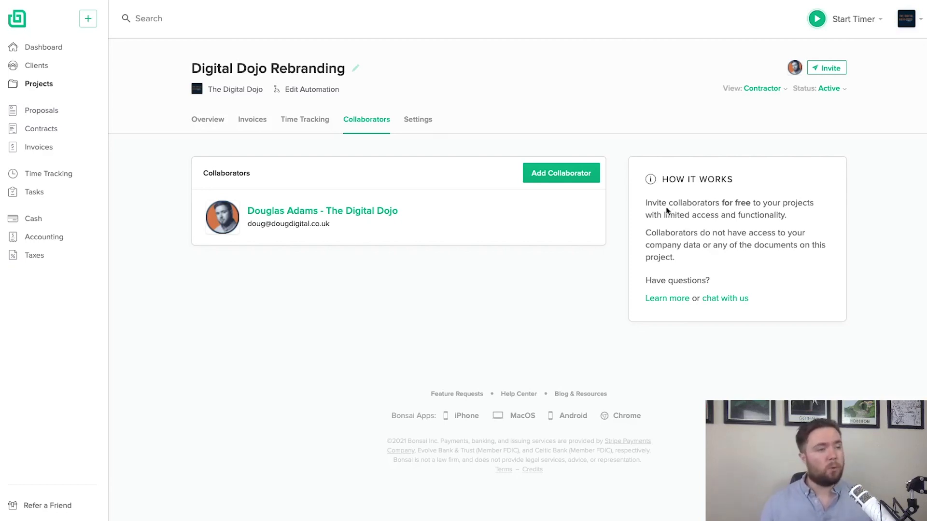
- Open the project Settings and inspect the rate, title and payment type fields without changes
left_click(422, 123)
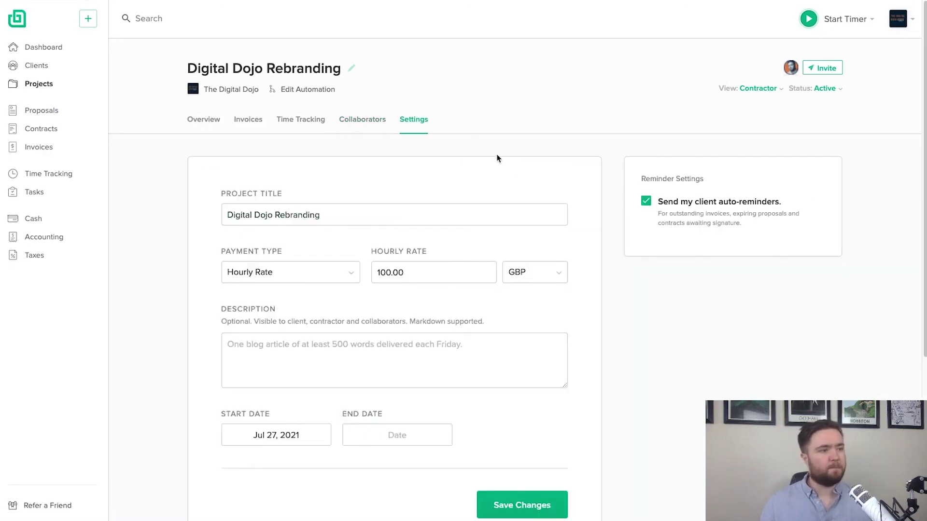
scroll(603, 273, "down", 3)
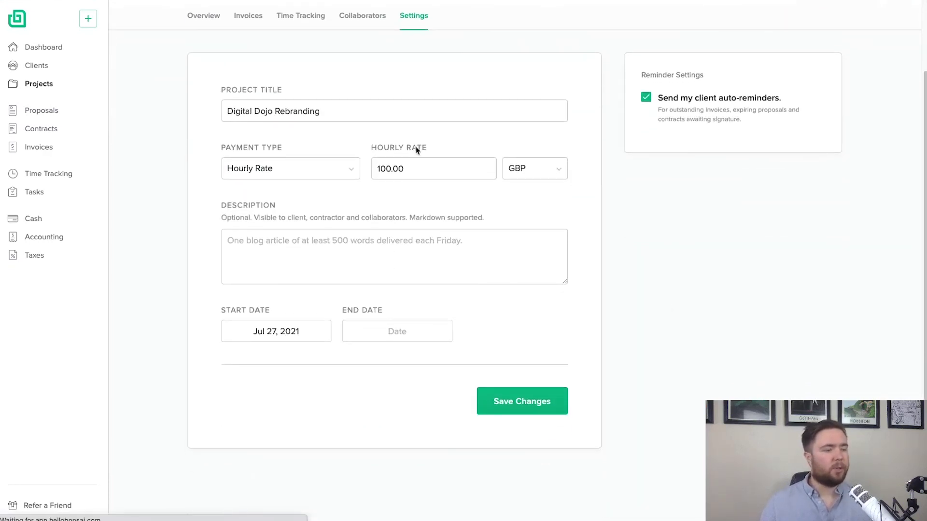
left_click(417, 148)
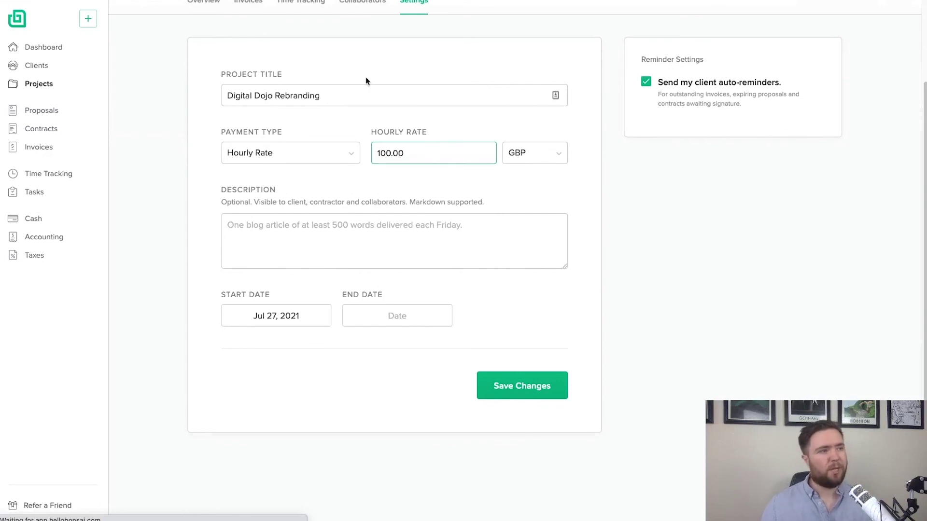
left_click(377, 93)
key("ctrl+a")
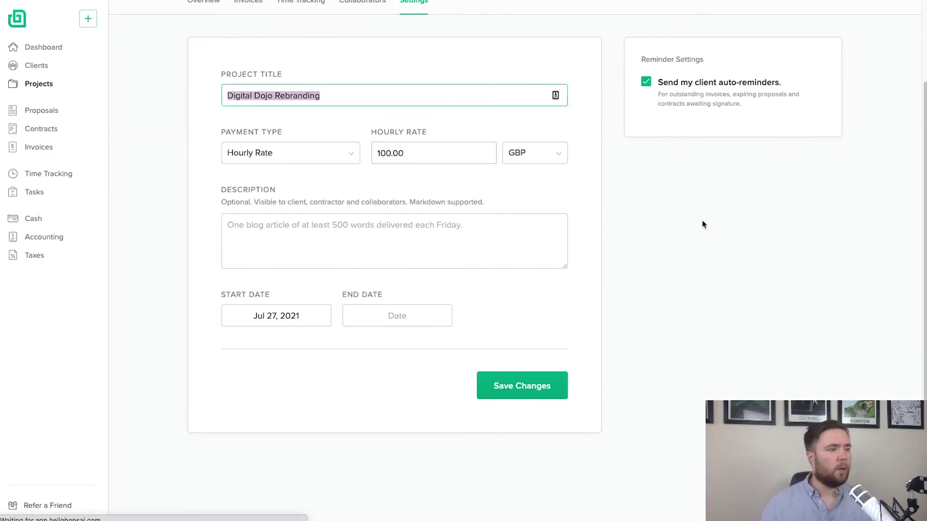
left_click(311, 151)
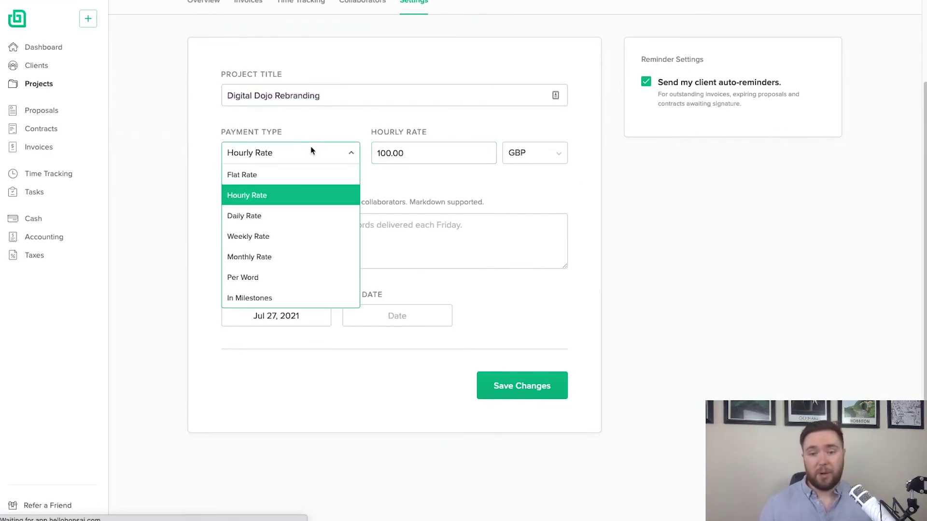
left_click(437, 153)
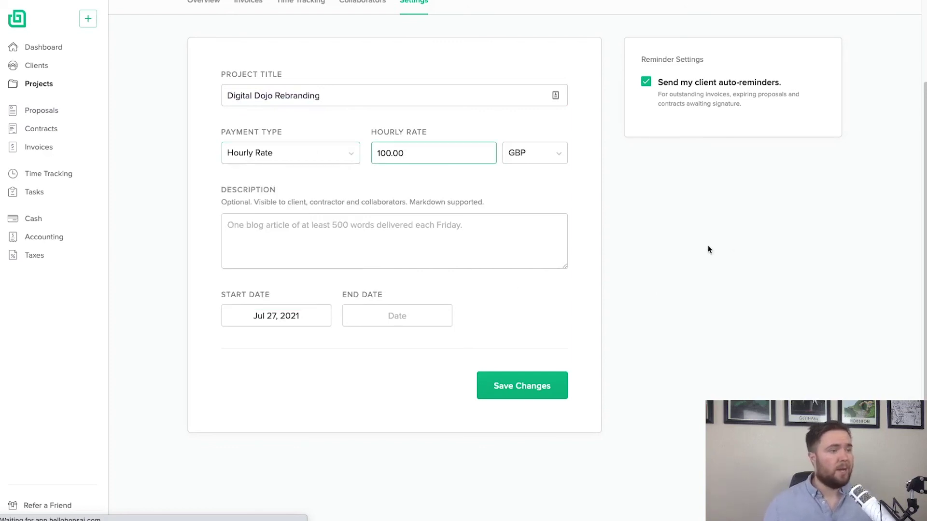
- Enter the description 'Delivery of a new brand for The Digital Dojo'
left_click(402, 241)
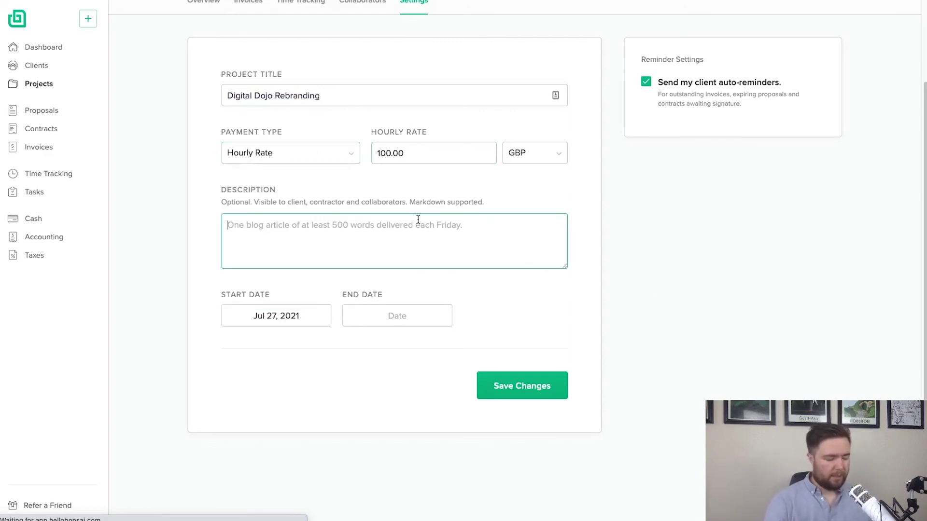
type("Deliverm")
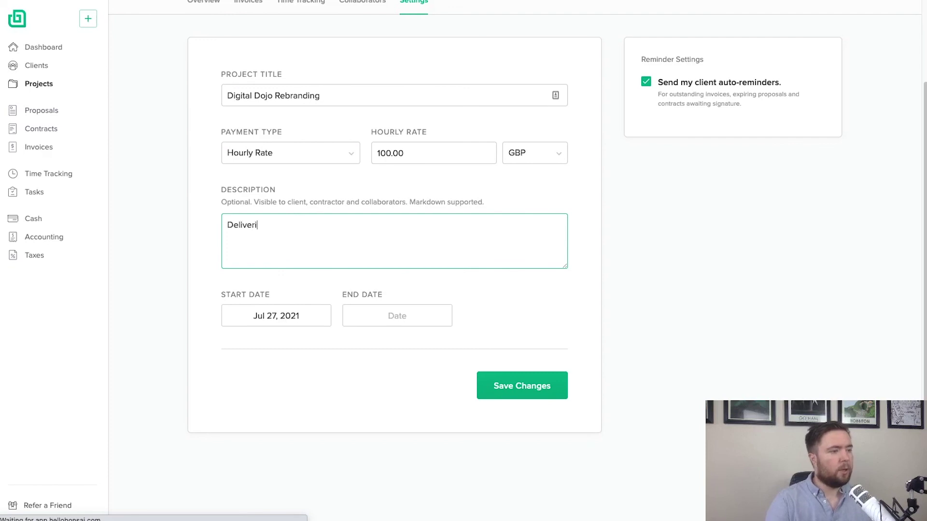
key("BackSpace")
key("BackSpace")
type("ry of a")
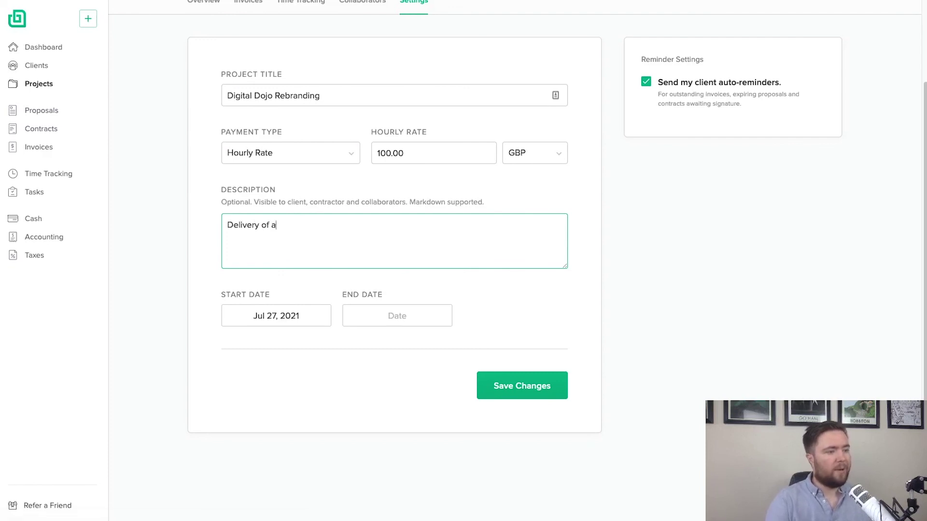
type(" new brand for ")
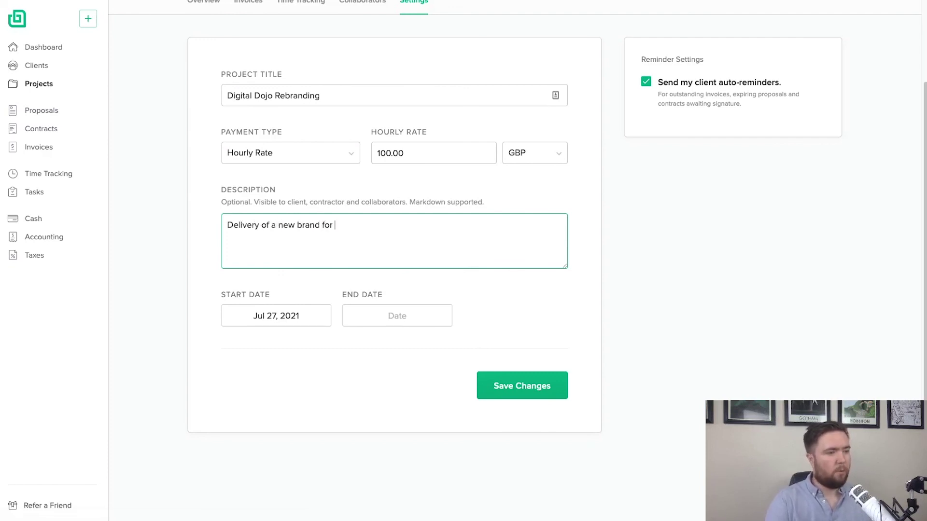
type("The Digital ")
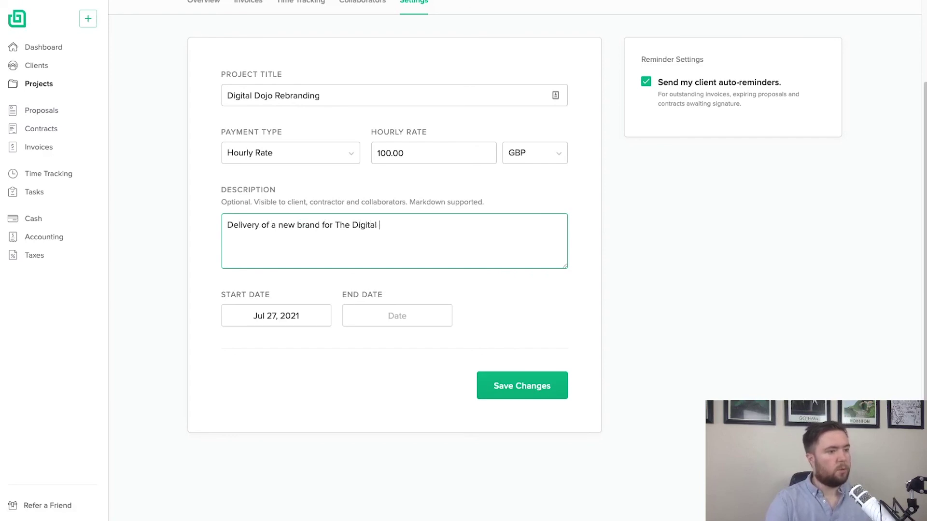
type("Dojo")
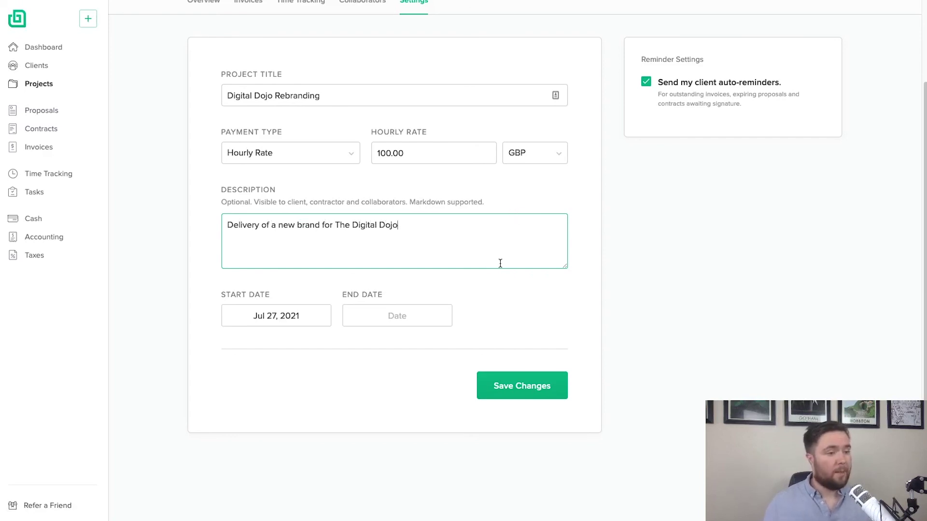
- Set the project end date to Aug 8, 2021
left_click(405, 315)
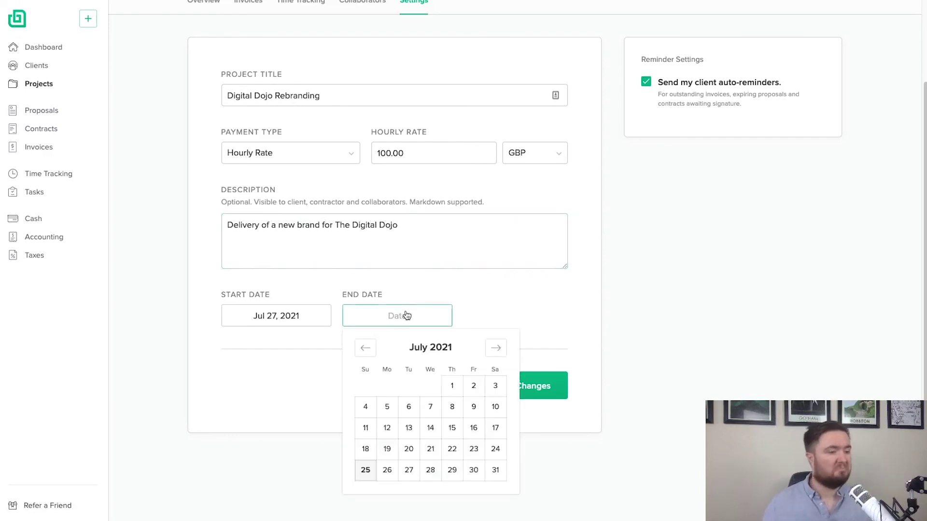
left_click(495, 354)
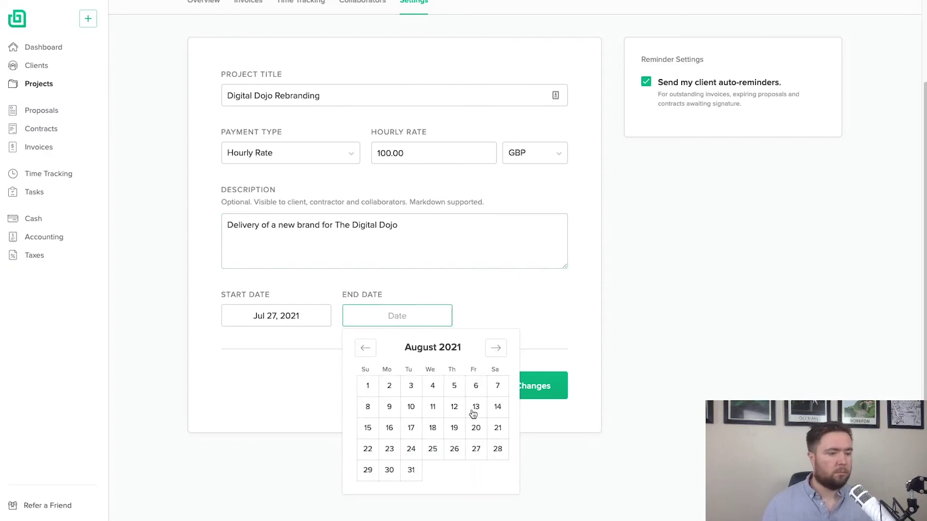
left_click(366, 407)
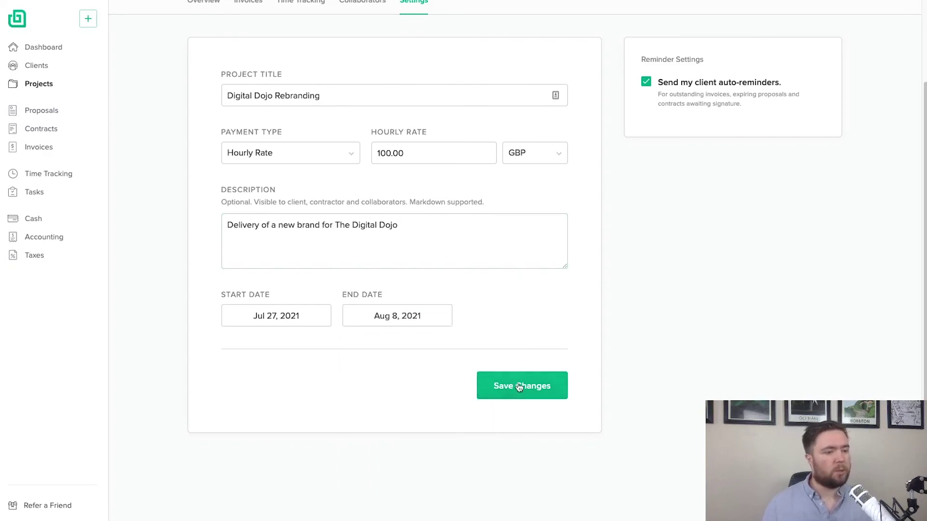